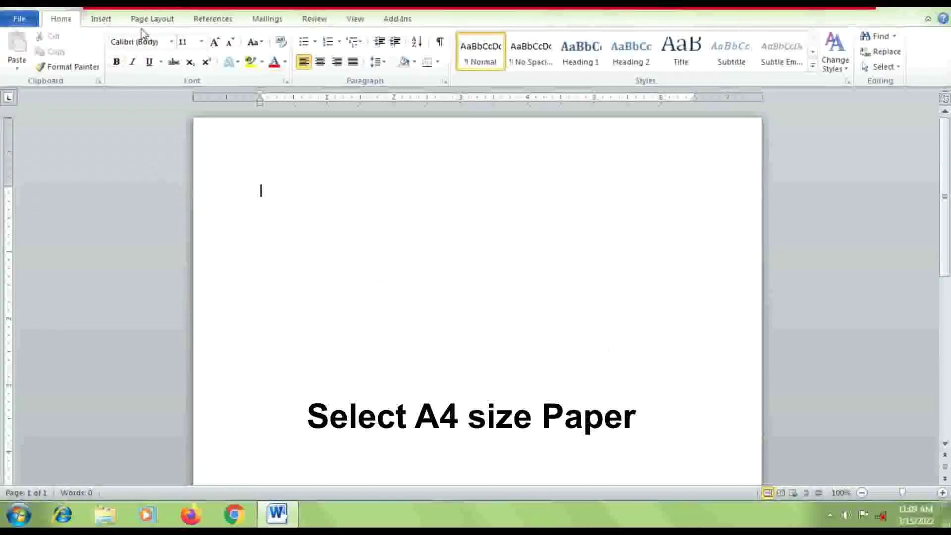
- Choose A4 (210 x 297 mm) from the Page Layout Size list for the blank document
click(153, 20)
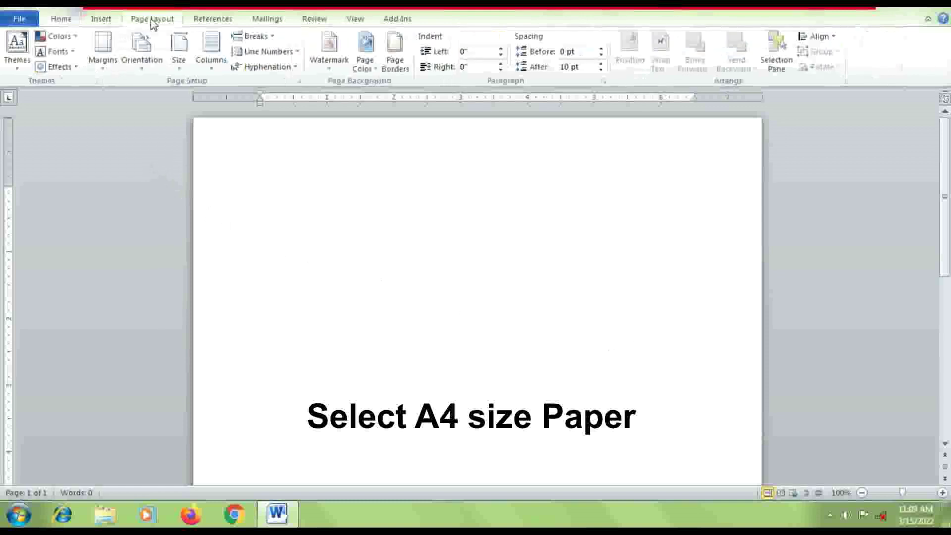
click(182, 68)
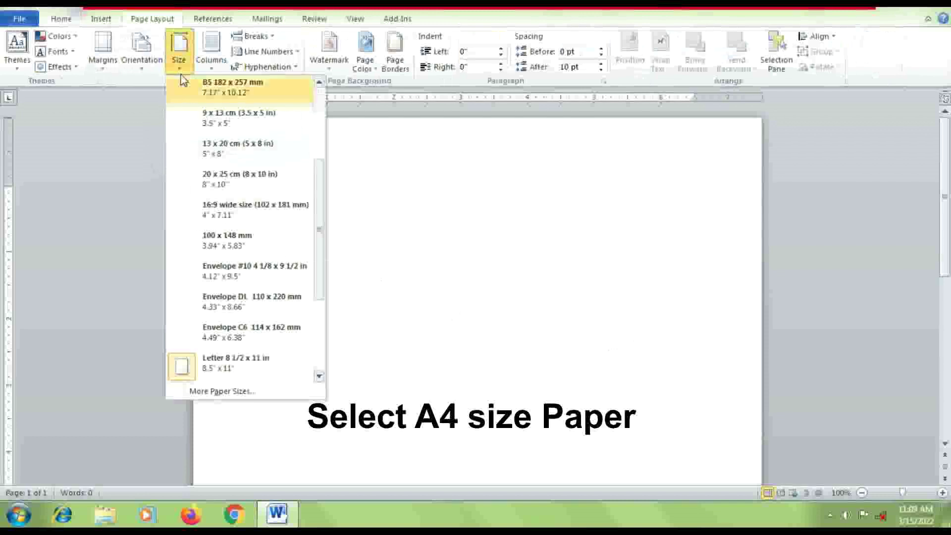
drag(320, 215, 320, 142)
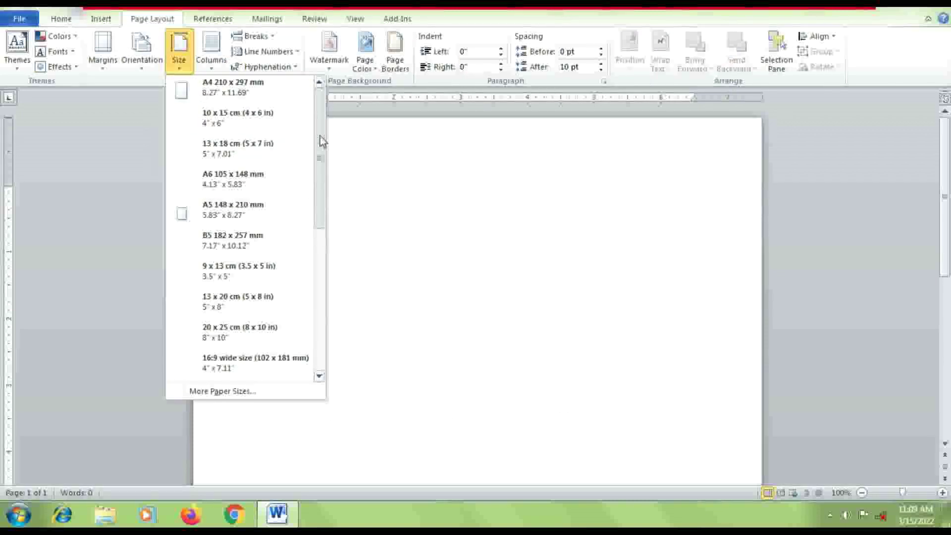
click(222, 96)
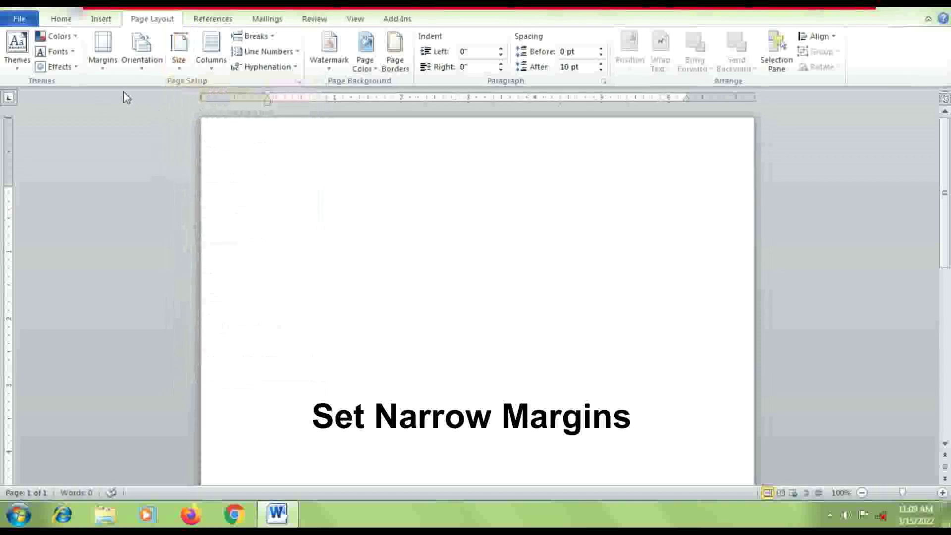
- Apply the Narrow margin preset, 0.5" on every side
click(101, 71)
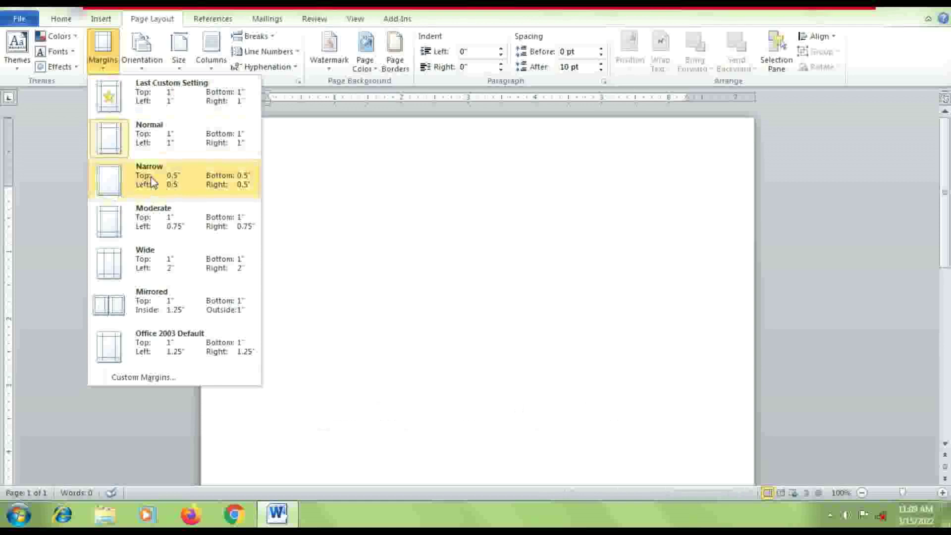
click(177, 185)
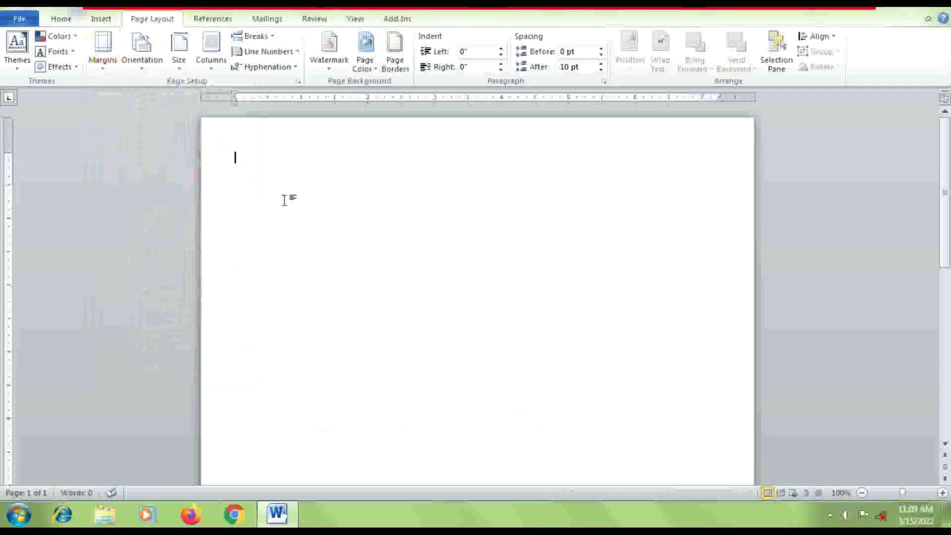
click(101, 22)
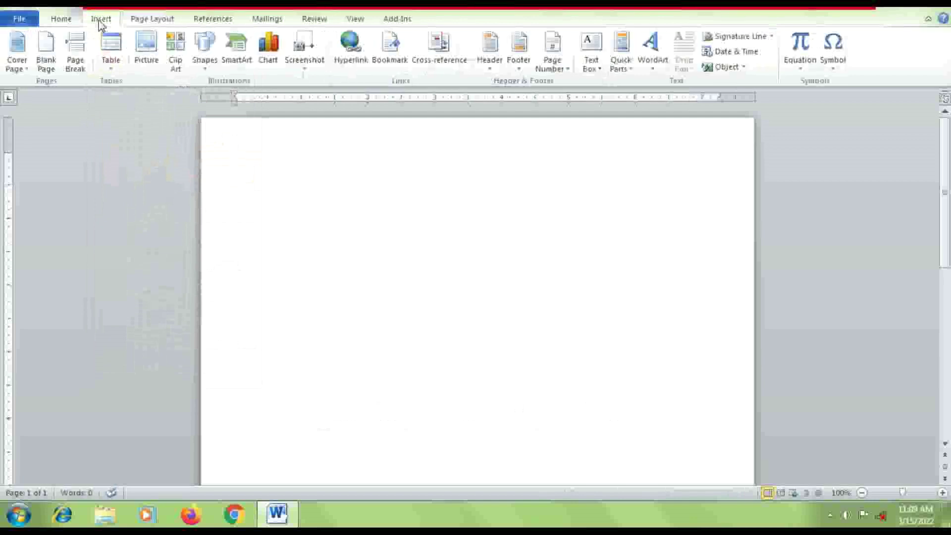
- Insert the Desktop photo '20211005_211020 copy' of the man in the orange shirt
click(146, 59)
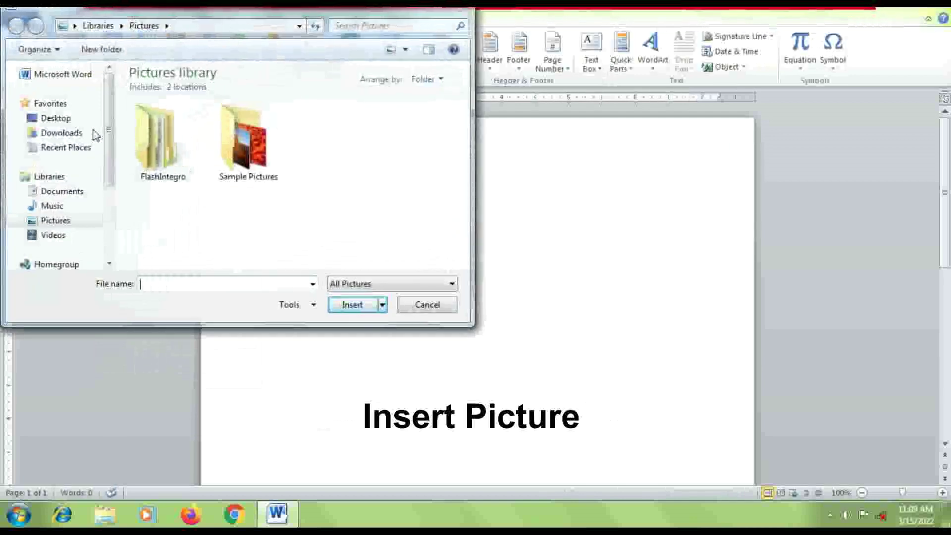
click(56, 118)
scroll(464, 168, down, 1)
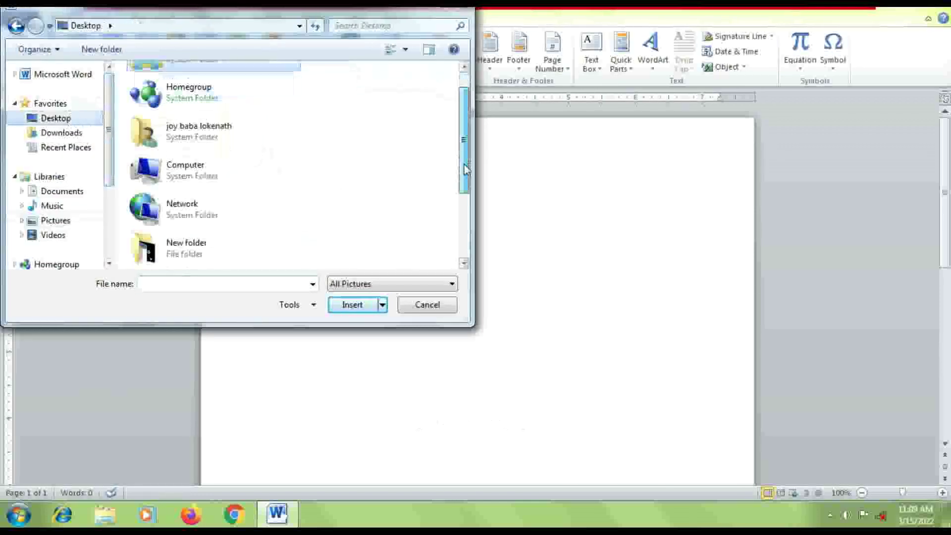
scroll(466, 169, down, 3)
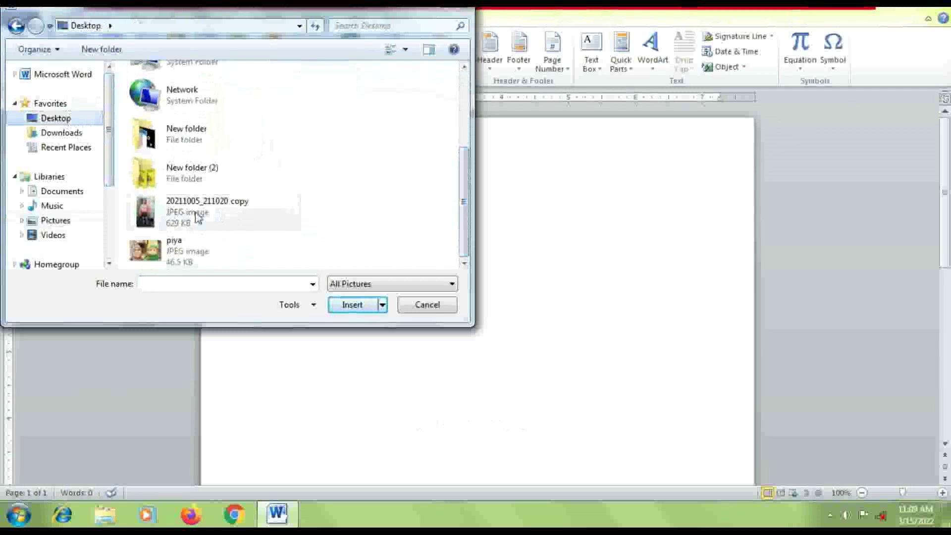
click(198, 217)
click(350, 308)
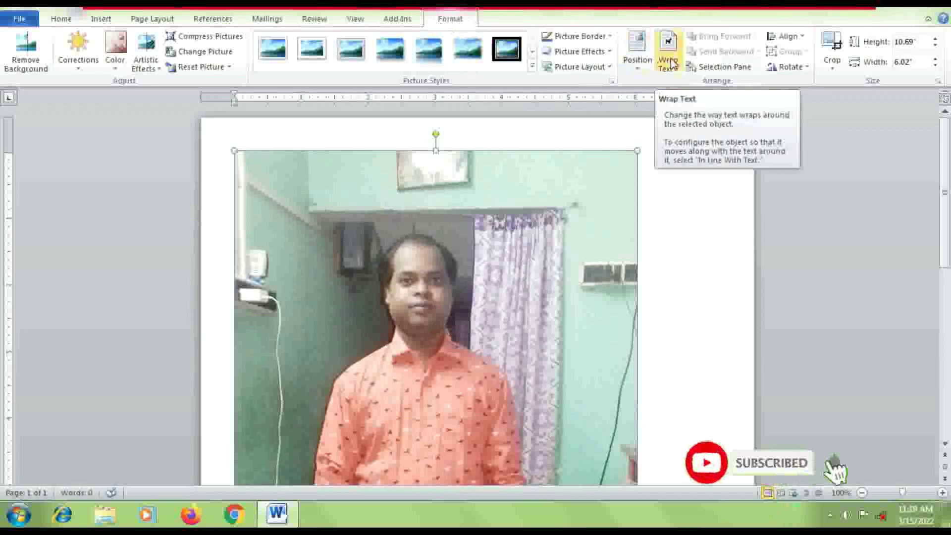
- Set the photo's text wrapping to In Front of Text
click(669, 59)
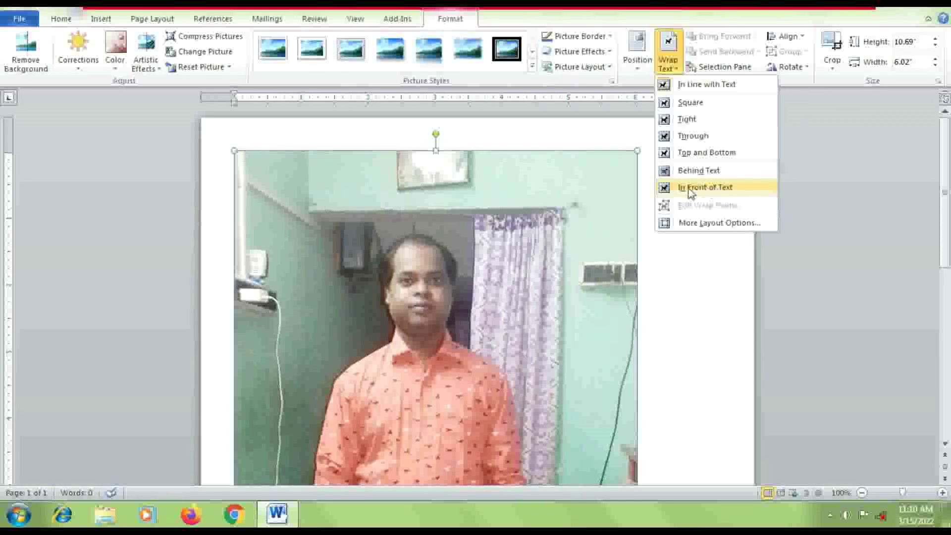
click(705, 189)
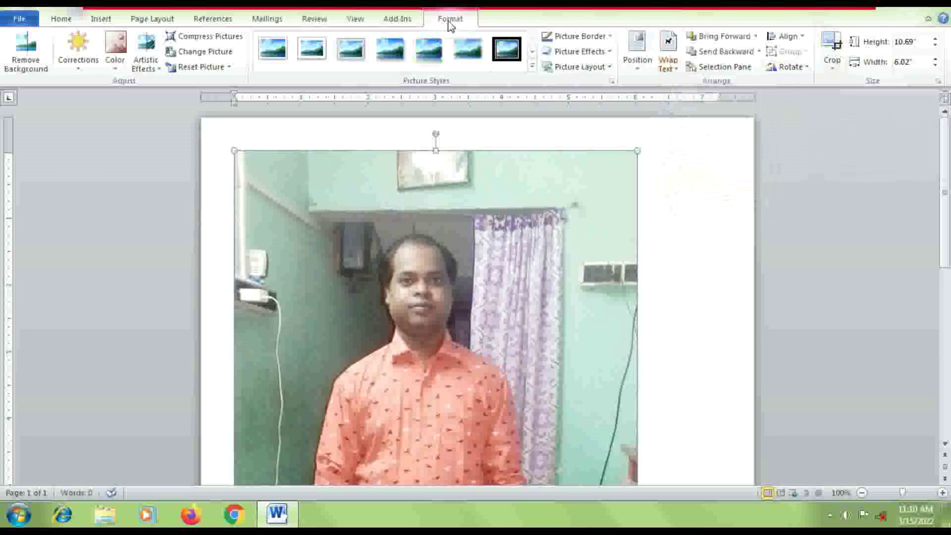
- Start cropping and trim the photo's top, left and right edges
click(835, 47)
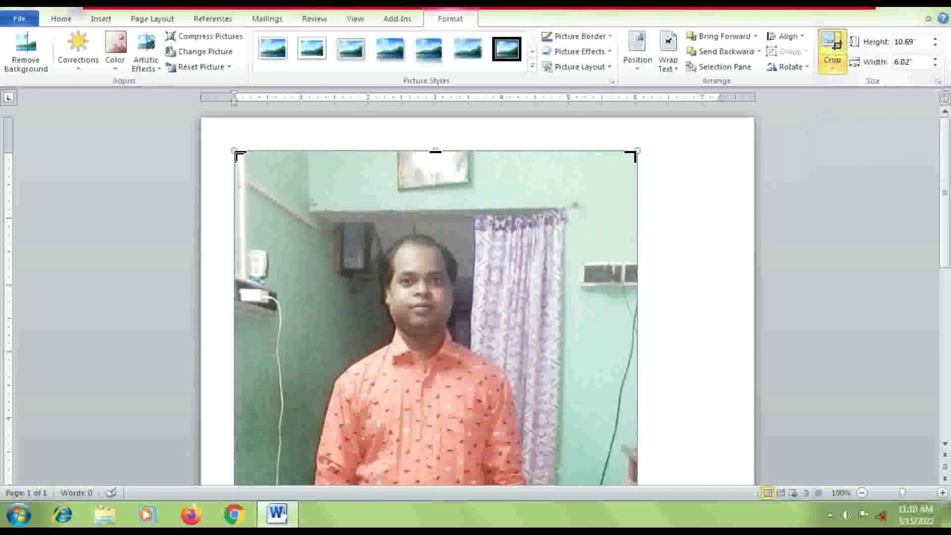
drag(240, 156, 327, 227)
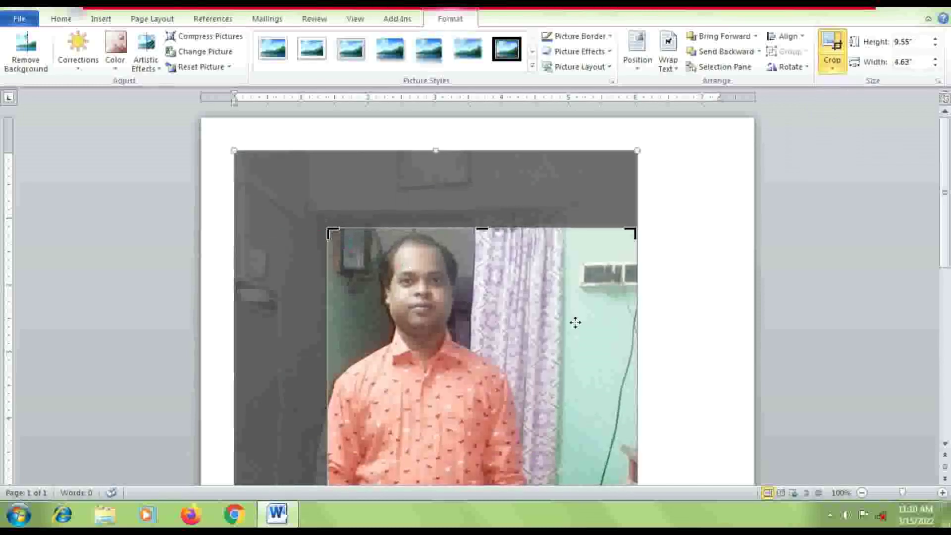
scroll(573, 323, down, 1)
scroll(594, 340, down, 2)
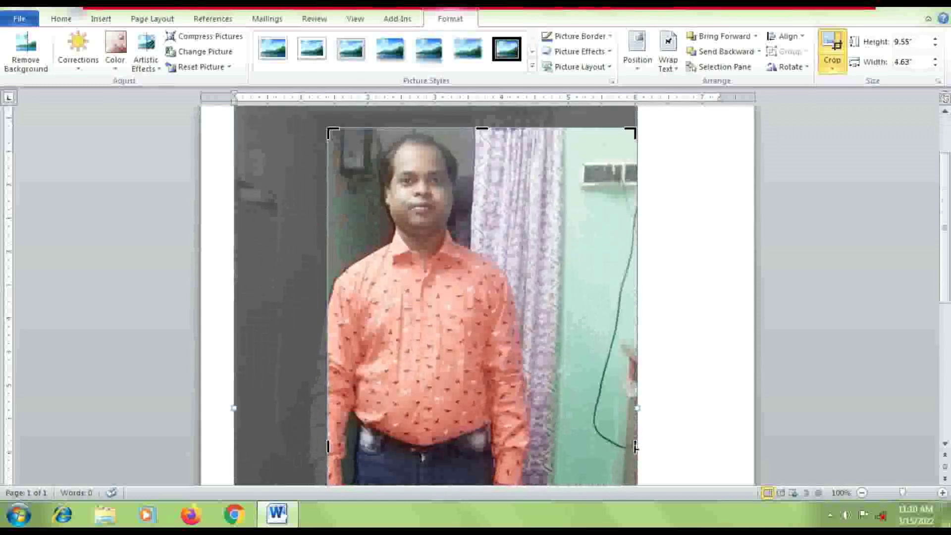
drag(635, 447, 510, 435)
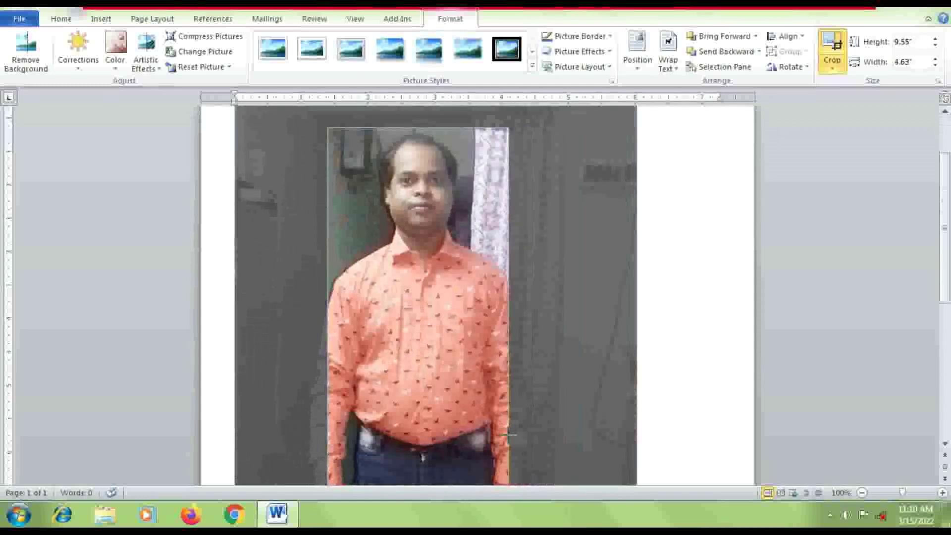
- Crop the bottom of the photo up to mid-chest
scroll(409, 374, down, 3)
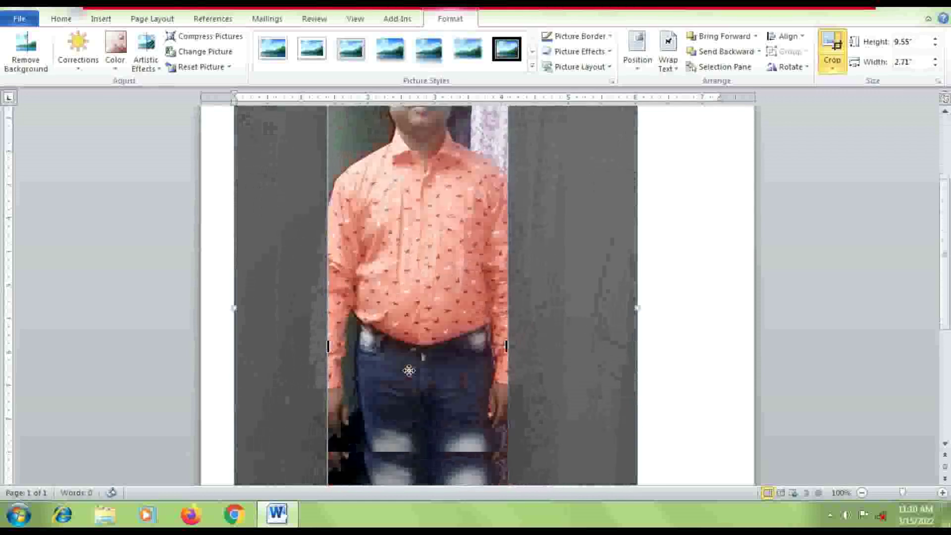
scroll(409, 374, down, 1)
scroll(407, 378, down, 3)
scroll(407, 378, down, 2)
scroll(404, 382, down, 1)
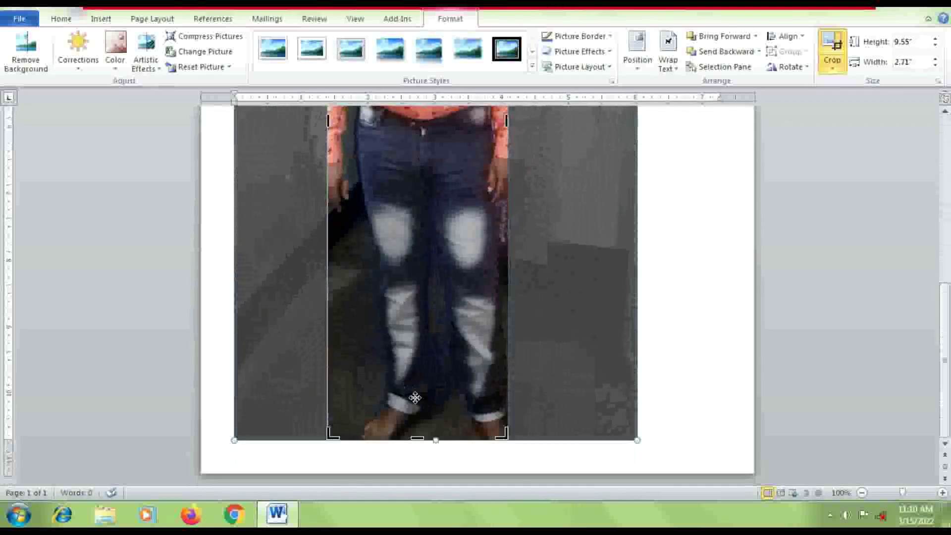
drag(418, 440, 441, 121)
scroll(437, 213, up, 3)
scroll(435, 248, up, 3)
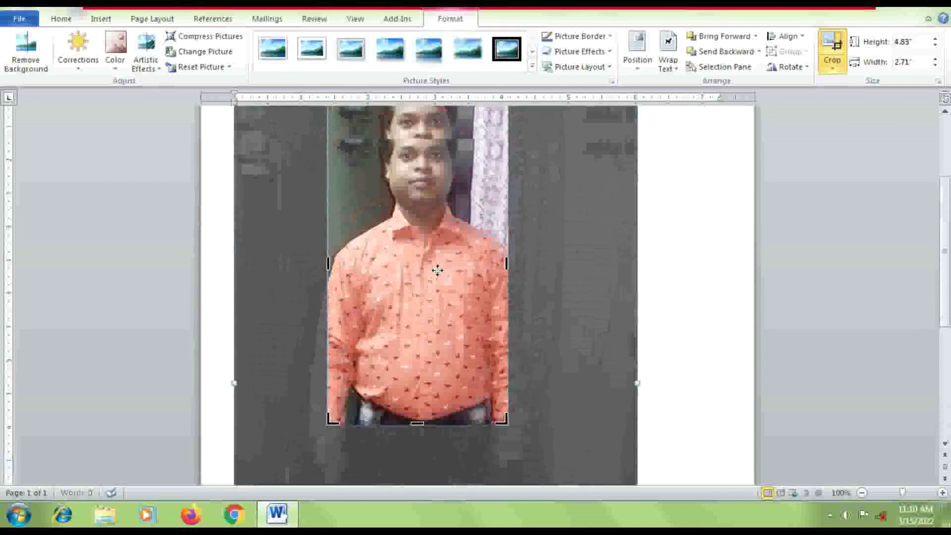
scroll(437, 292, up, 1)
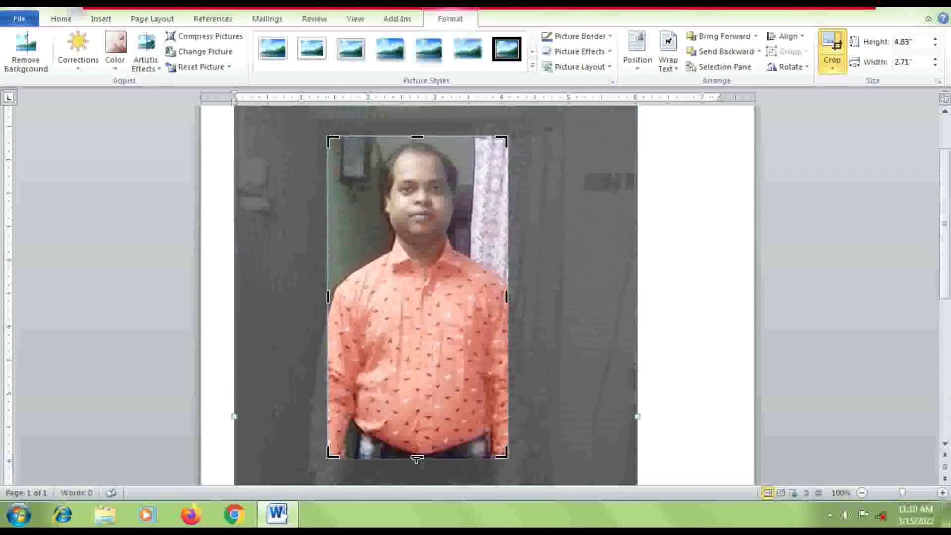
drag(416, 458, 434, 327)
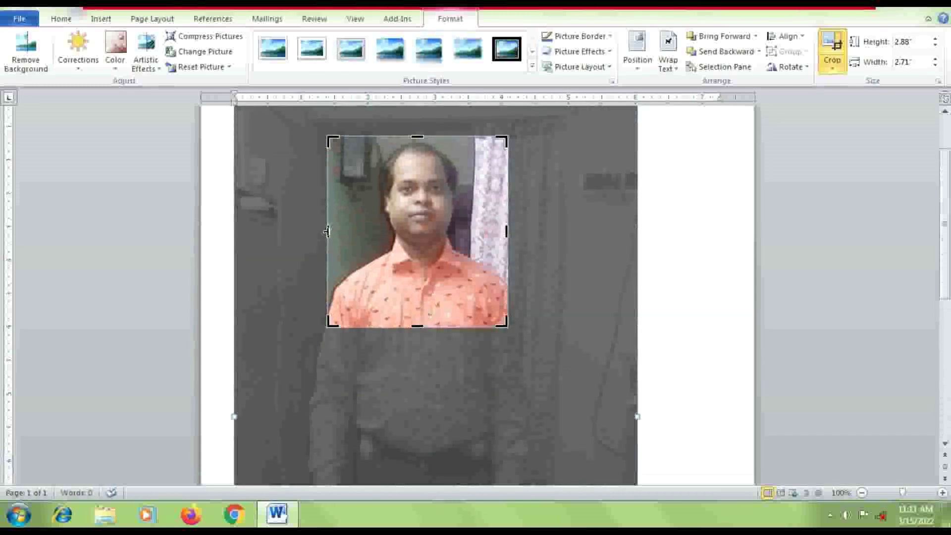
- Fine-tune all four crop edges and apply the 2.78" x 2.24" head-and-shoulders crop
drag(327, 232, 345, 229)
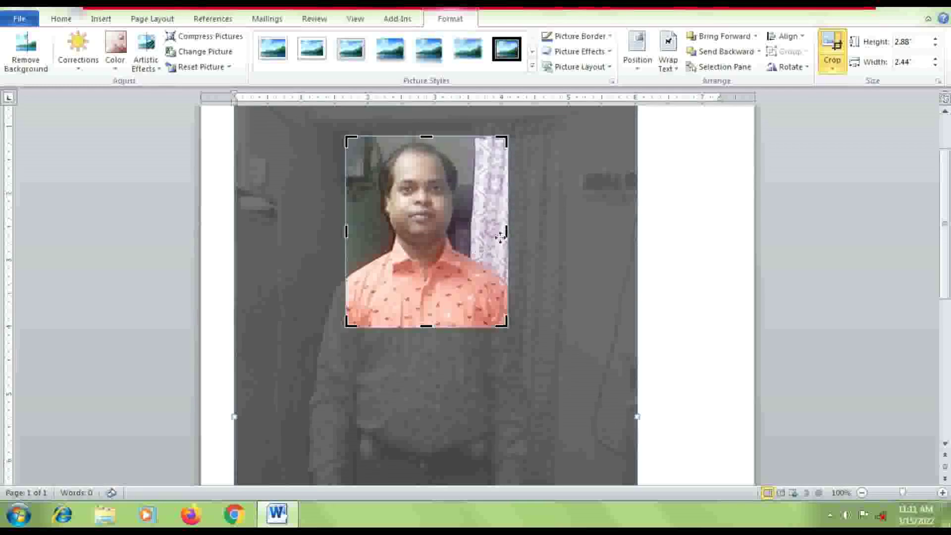
drag(505, 231, 498, 231)
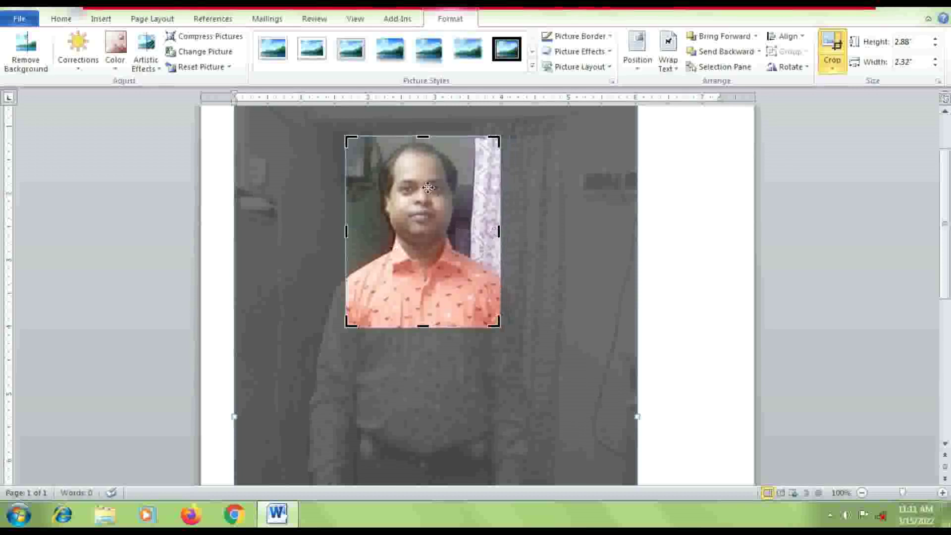
drag(424, 135, 424, 130)
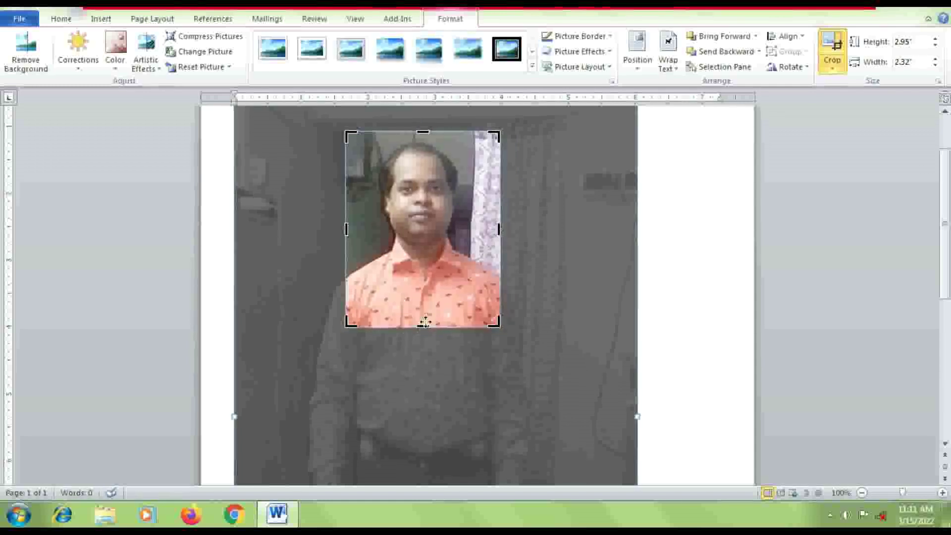
drag(423, 327, 422, 317)
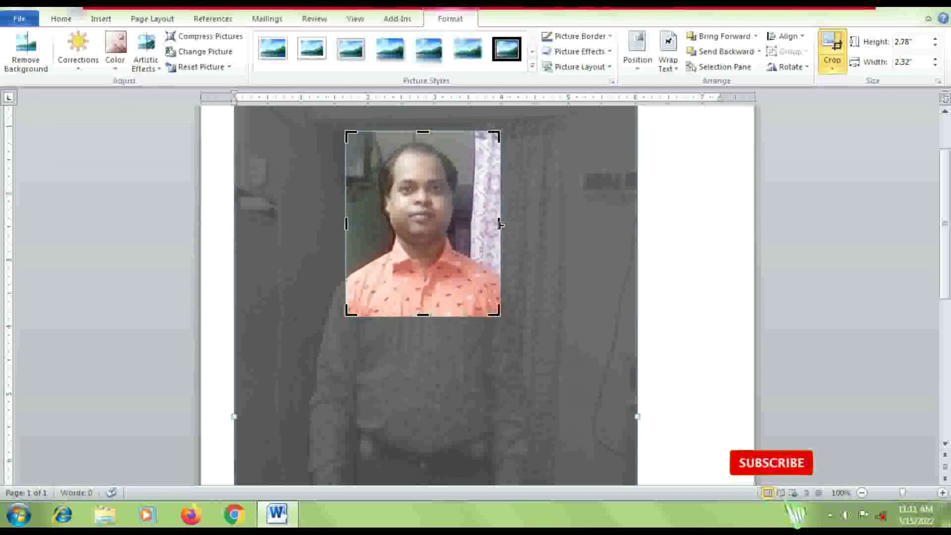
drag(497, 224, 493, 224)
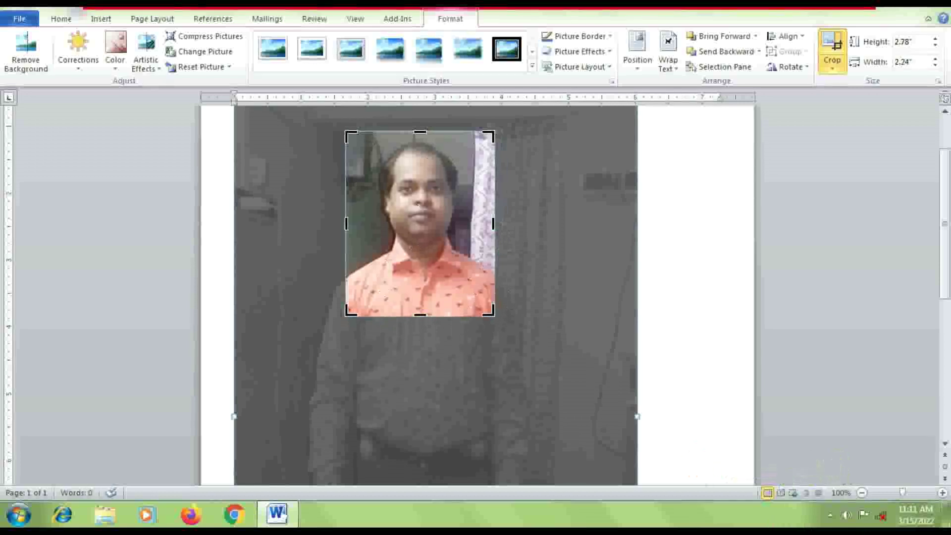
click(505, 309)
- Drag the cropped portrait up and left toward the top of the page
click(430, 283)
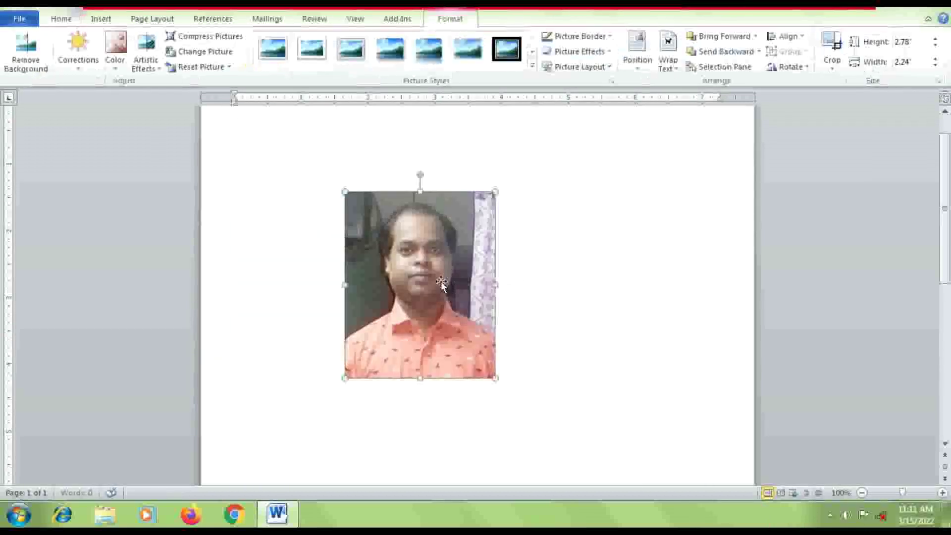
drag(430, 283, 375, 228)
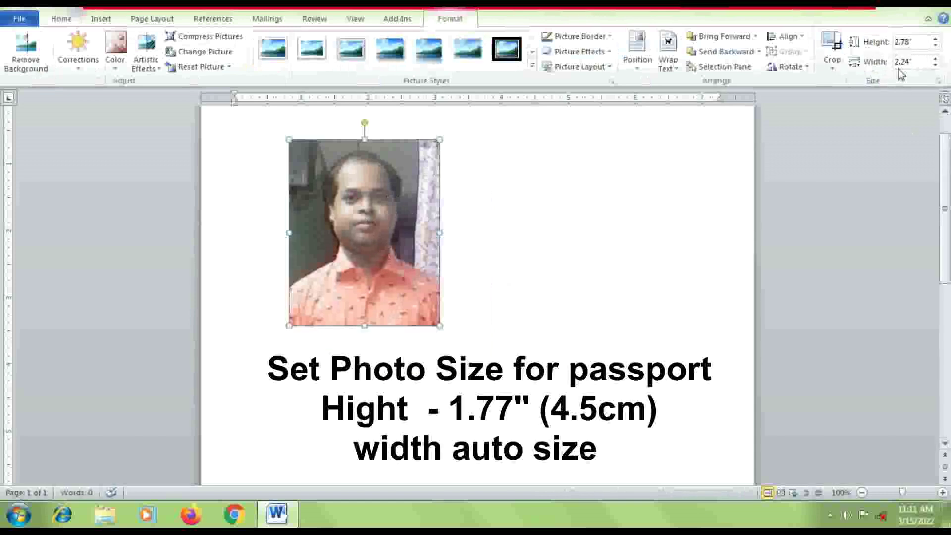
- Set the photo height to 1.77" so the width scales to 1.43"
click(909, 43)
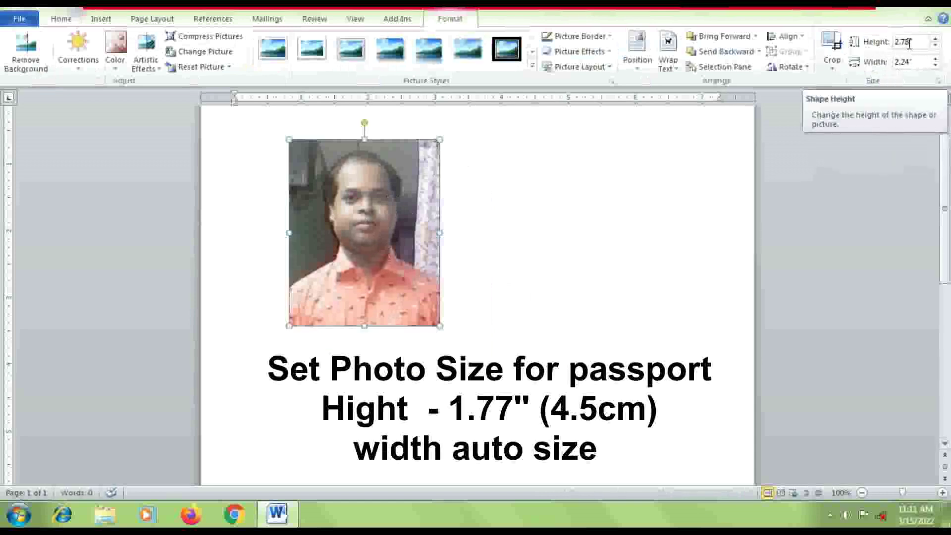
double_click(909, 44)
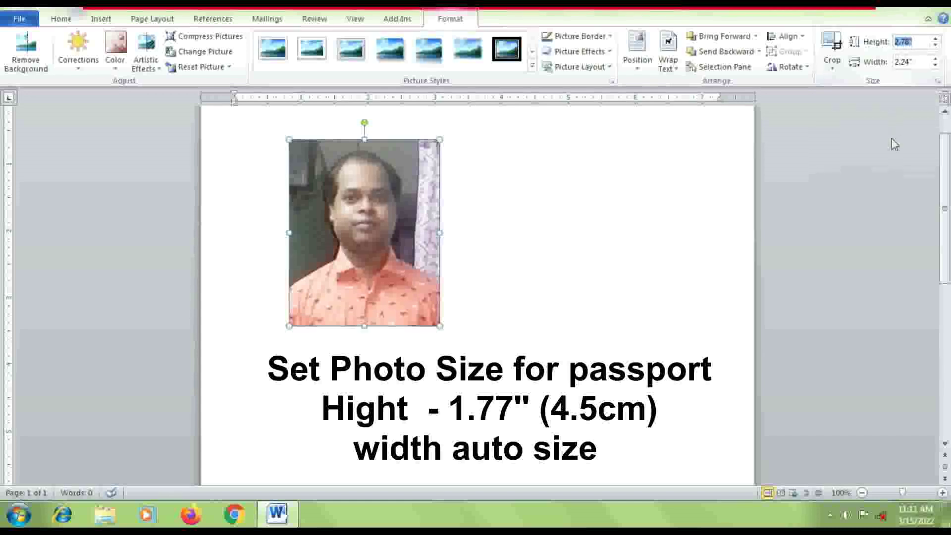
text(1)
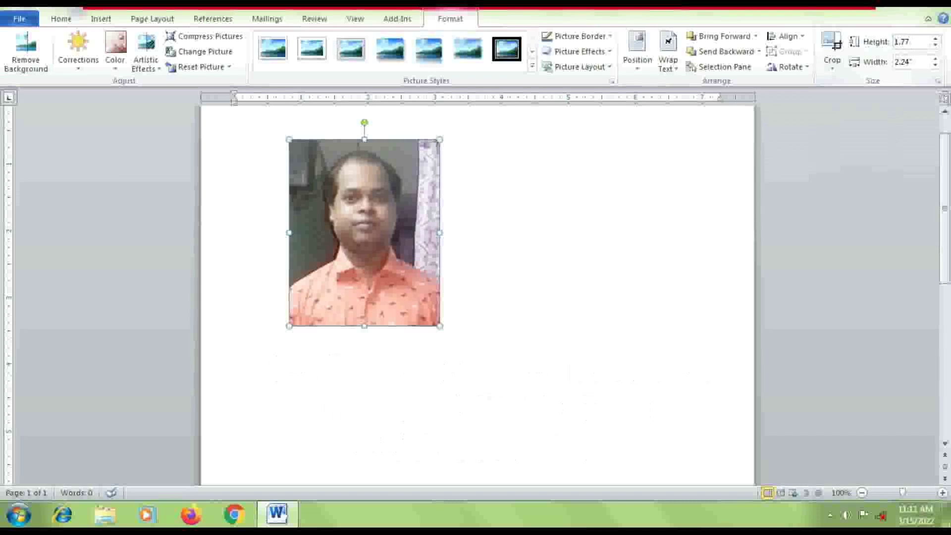
key(Return)
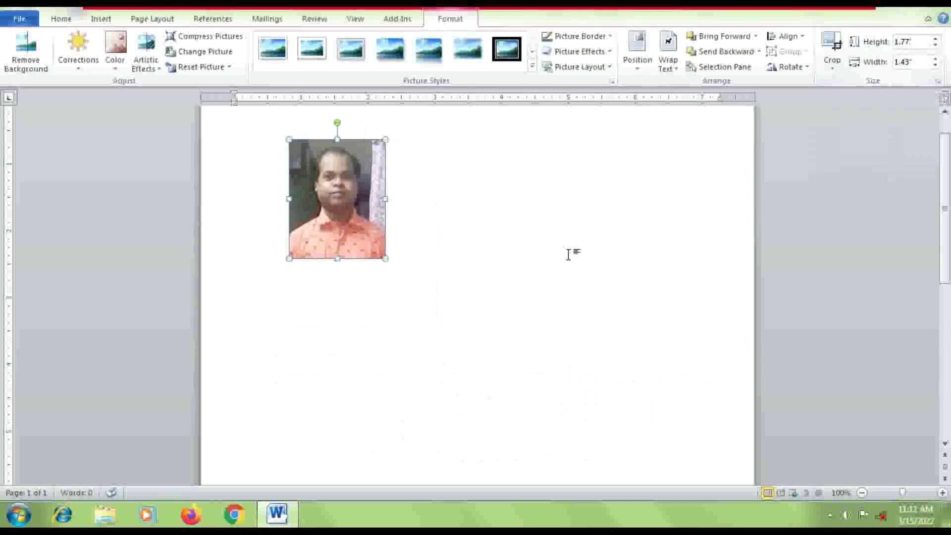
click(424, 212)
click(345, 210)
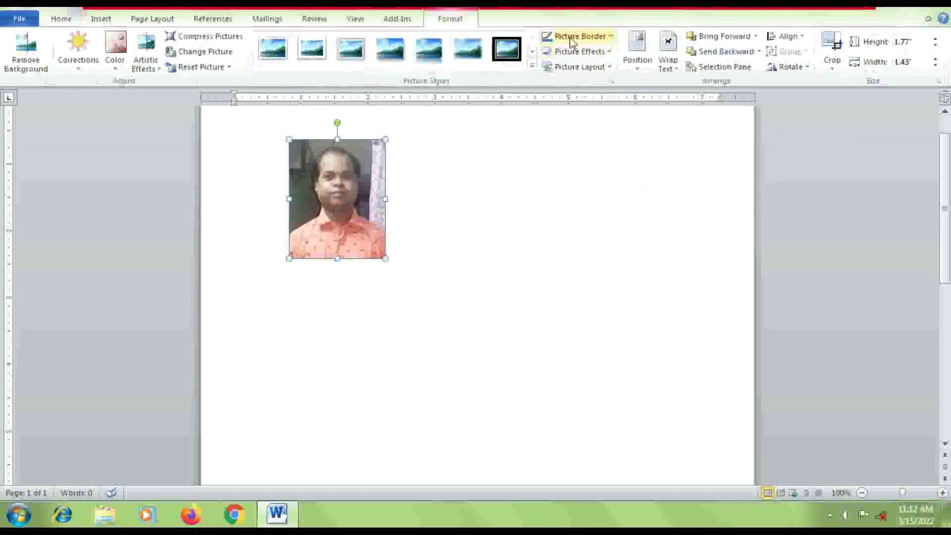
- Give the photo a 1 pt Picture Border outline
click(607, 37)
mouse_move(577, 184)
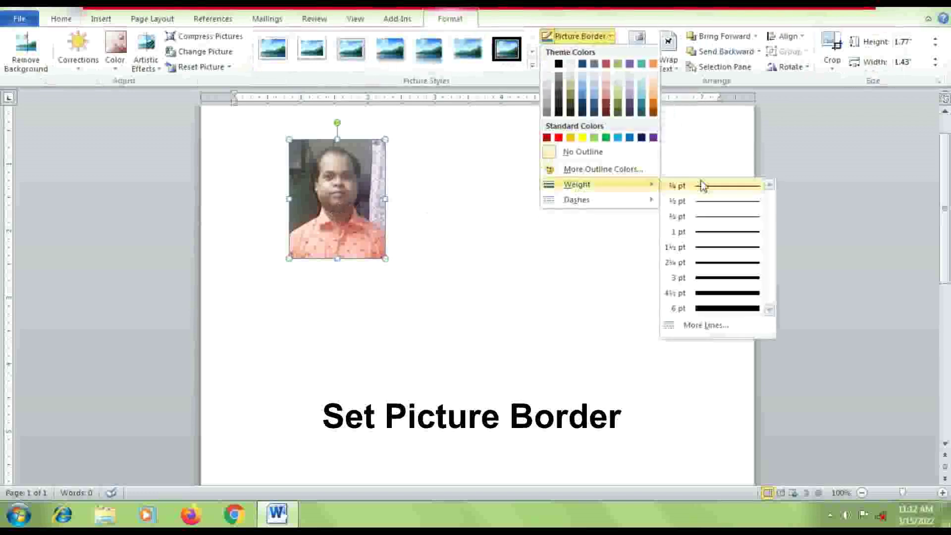
click(715, 232)
- Place the photo top-left and duplicate it into the second and third positions
drag(358, 192, 327, 195)
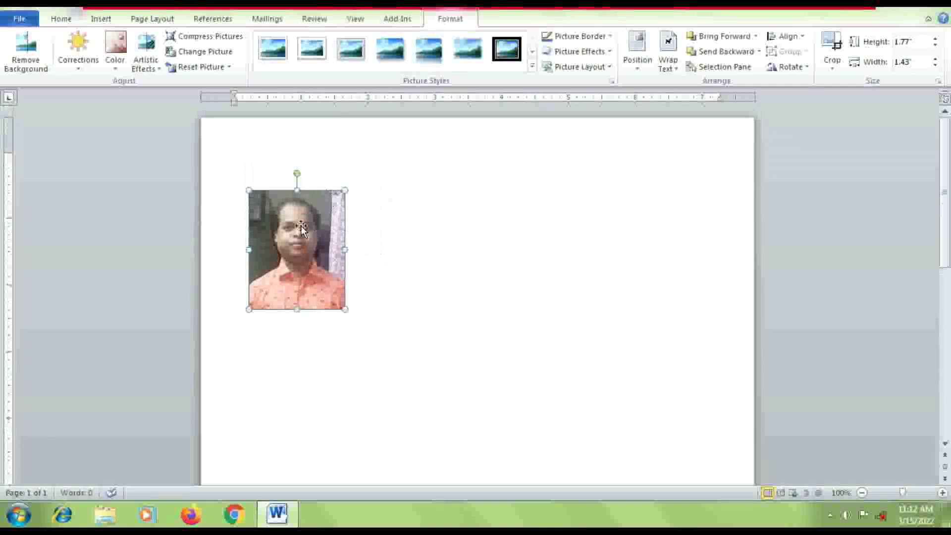
drag(300, 226, 280, 181)
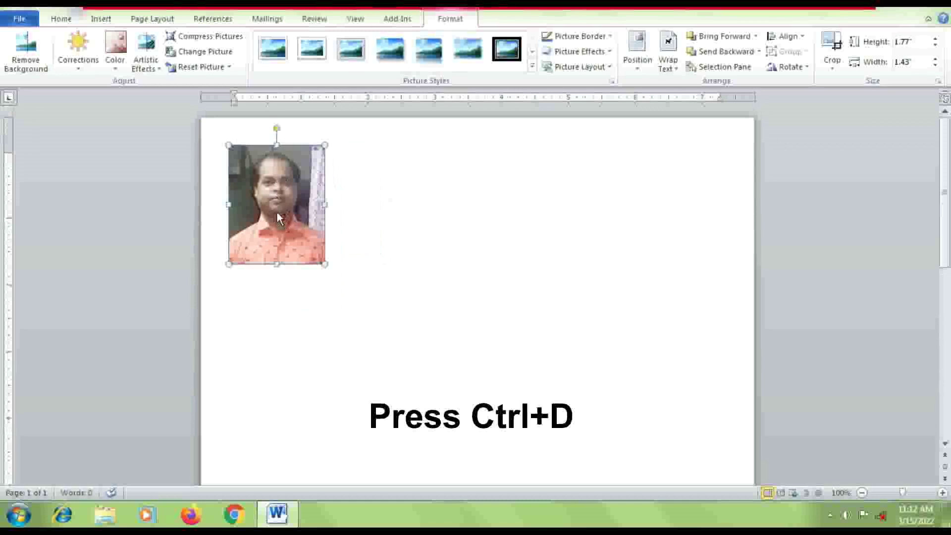
key(ctrl+d)
drag(292, 207, 381, 194)
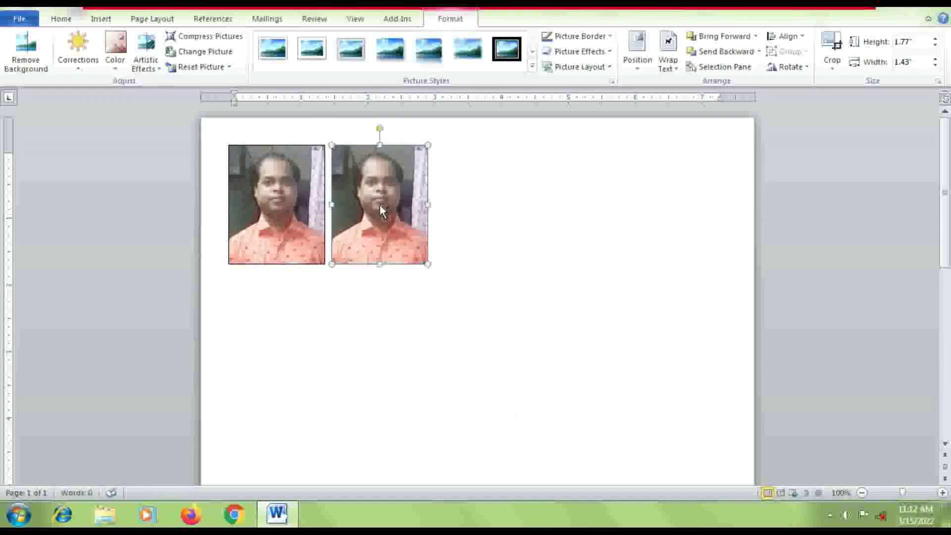
key(ctrl+d)
drag(382, 209, 476, 200)
- Add fourth and fifth copies to complete the row of five photos
key(ctrl+d)
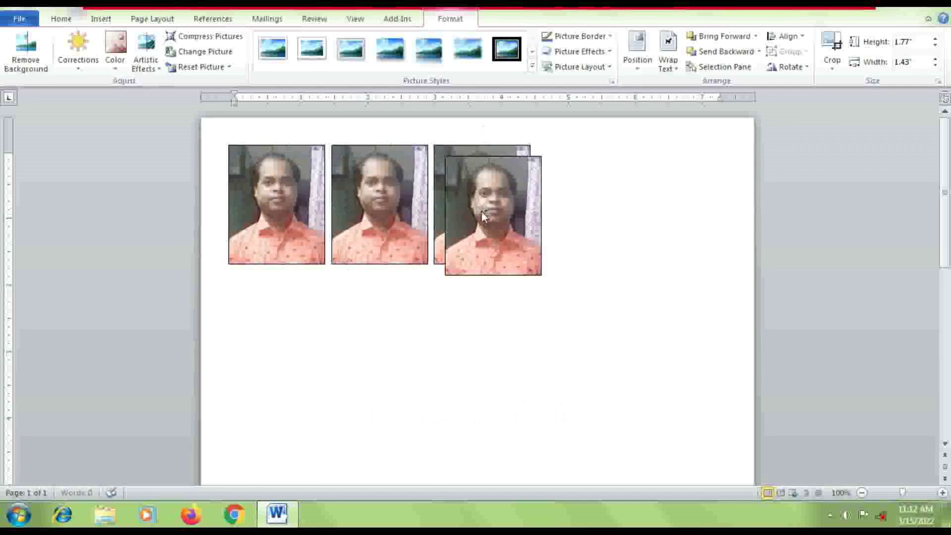
drag(546, 203, 574, 199)
key(ctrl+Left)
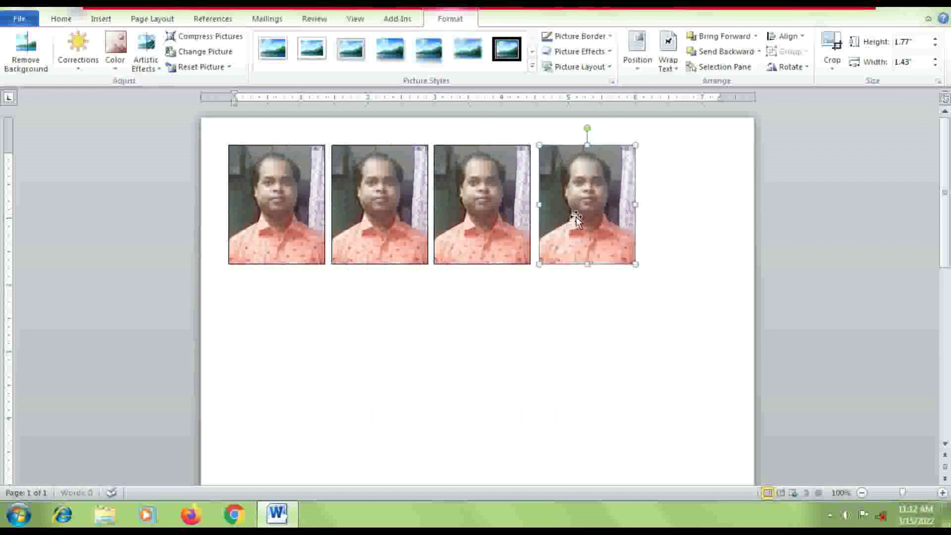
key(ctrl+Left)
key(ctrl+Left)
key(ctrl+Left)
key(ctrl+Left)
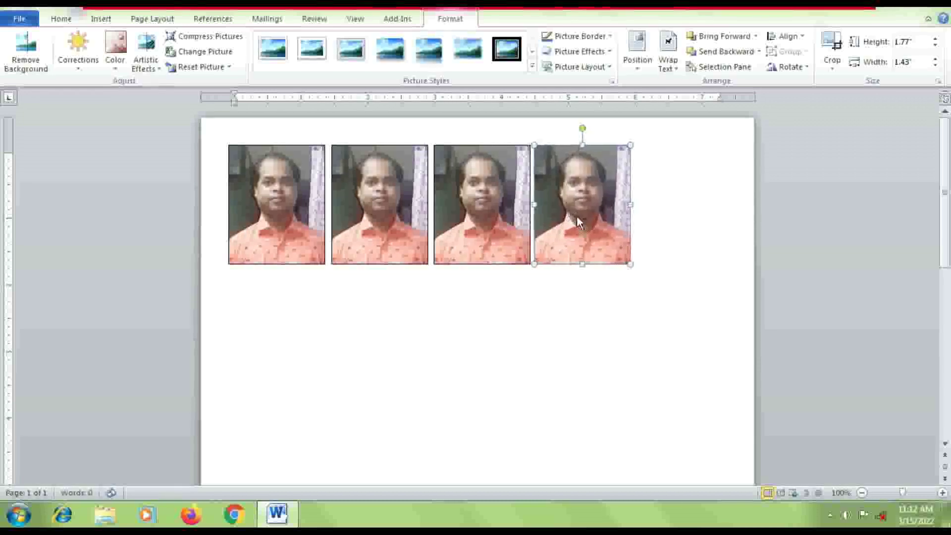
key(ctrl+c)
key(ctrl+v)
drag(576, 216, 676, 206)
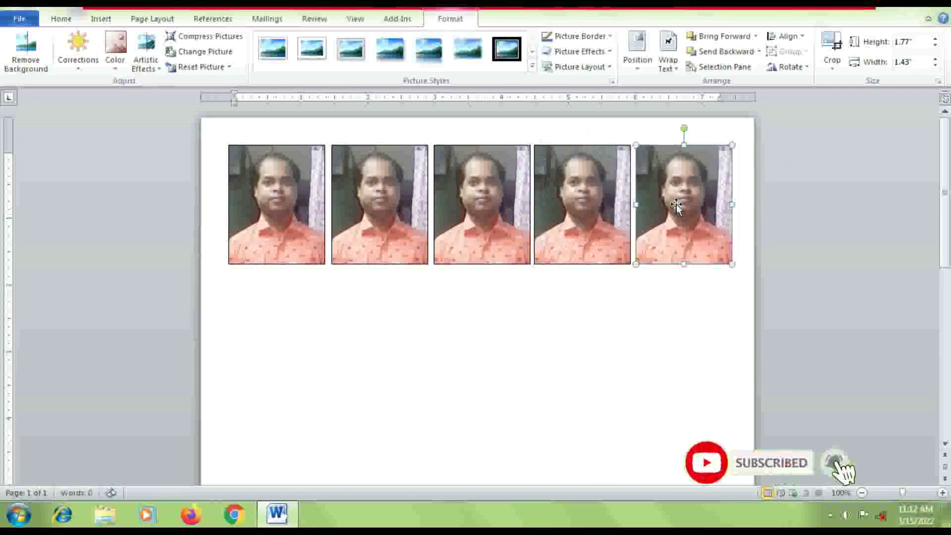
click(579, 328)
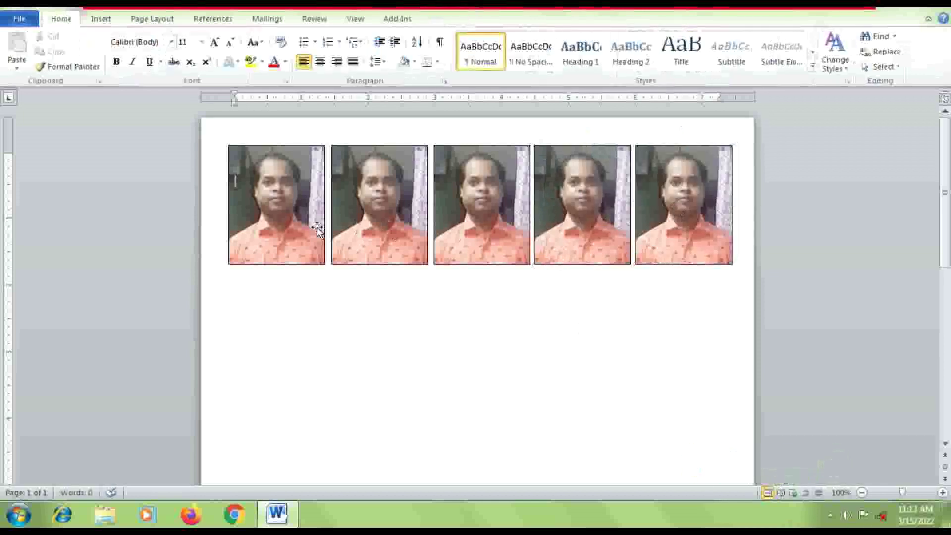
- Select all five photos and group them into one object
click(277, 221)
shift+click(402, 226)
shift+click(475, 229)
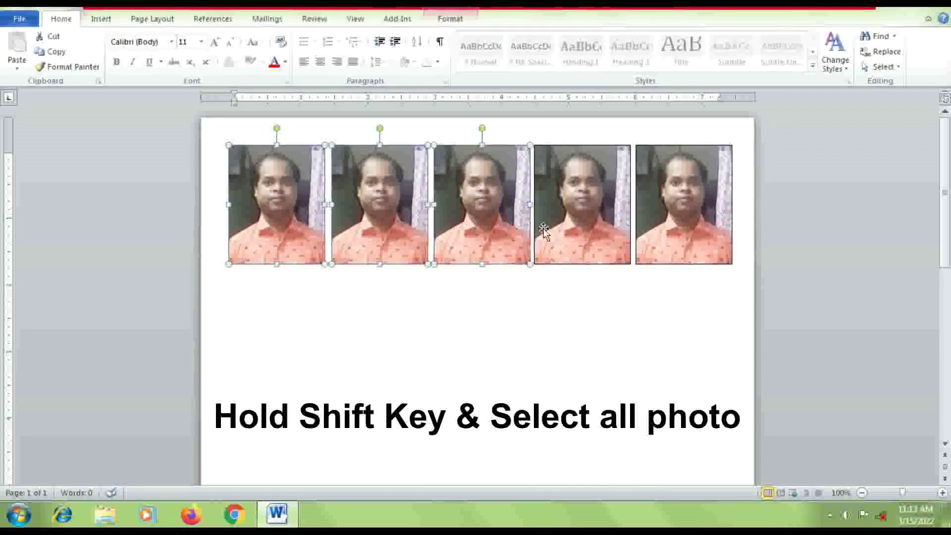
shift+click(544, 231)
shift+click(659, 229)
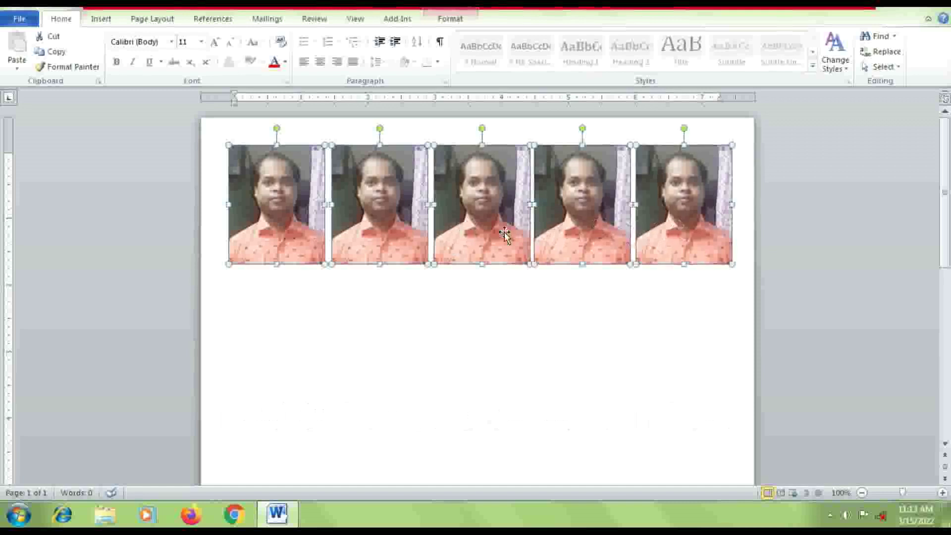
right_click(350, 218)
mouse_move(386, 294)
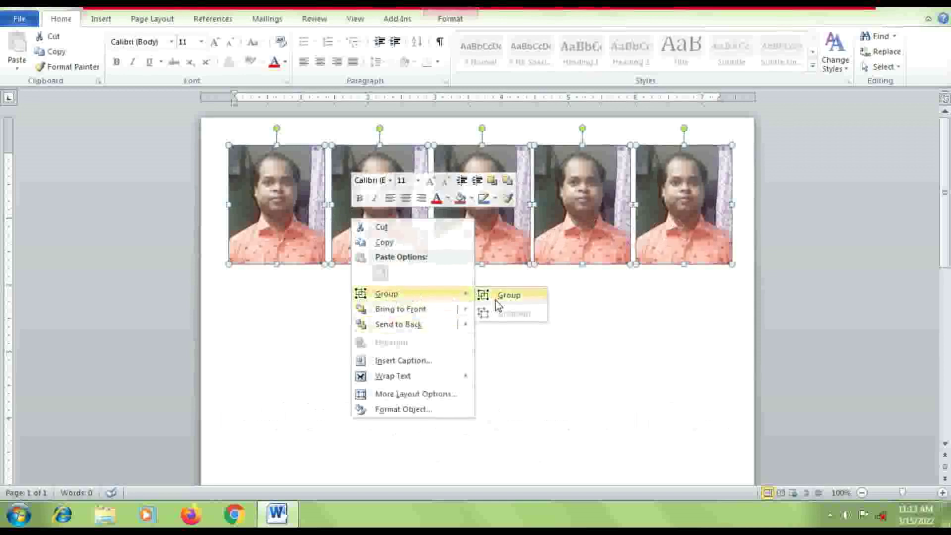
click(494, 301)
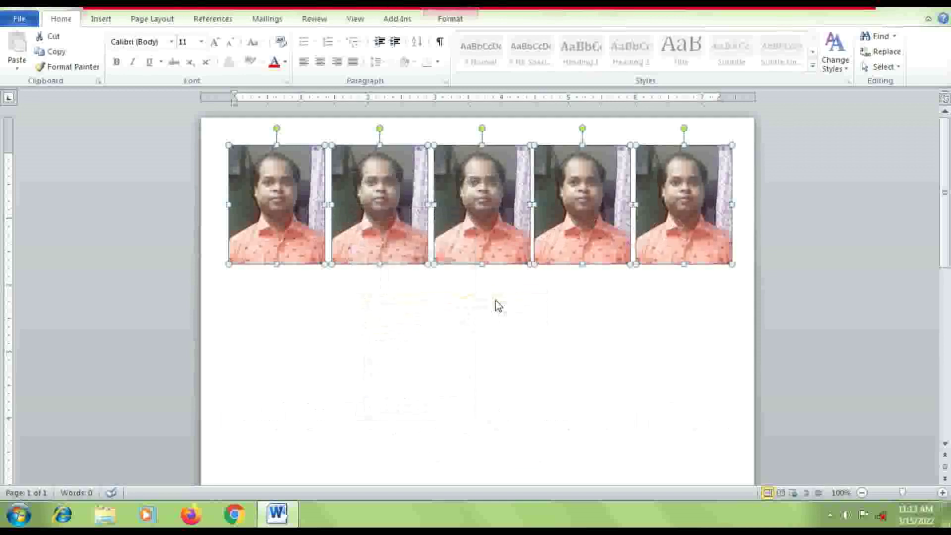
click(465, 262)
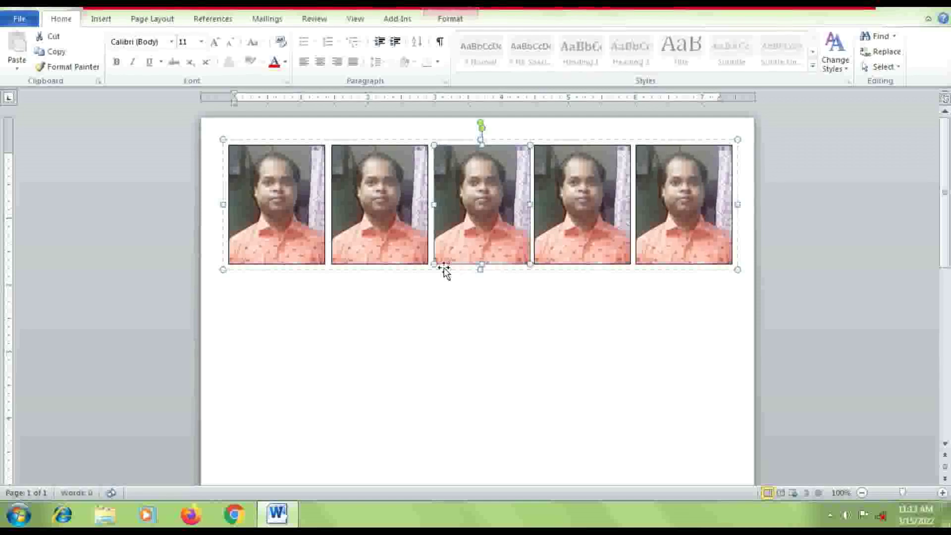
- Duplicate the grouped five-photo row and move the copy beneath the first row
click(398, 284)
click(412, 255)
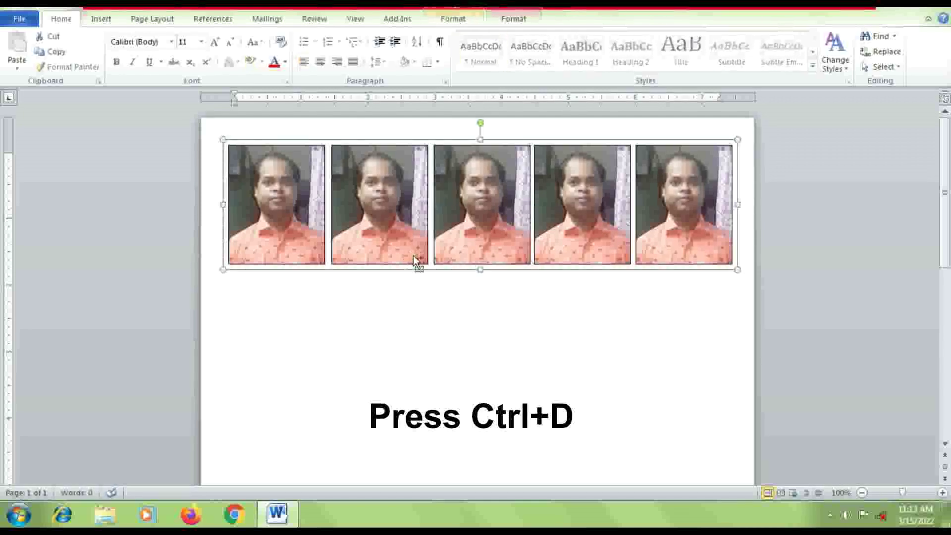
key(ctrl+d)
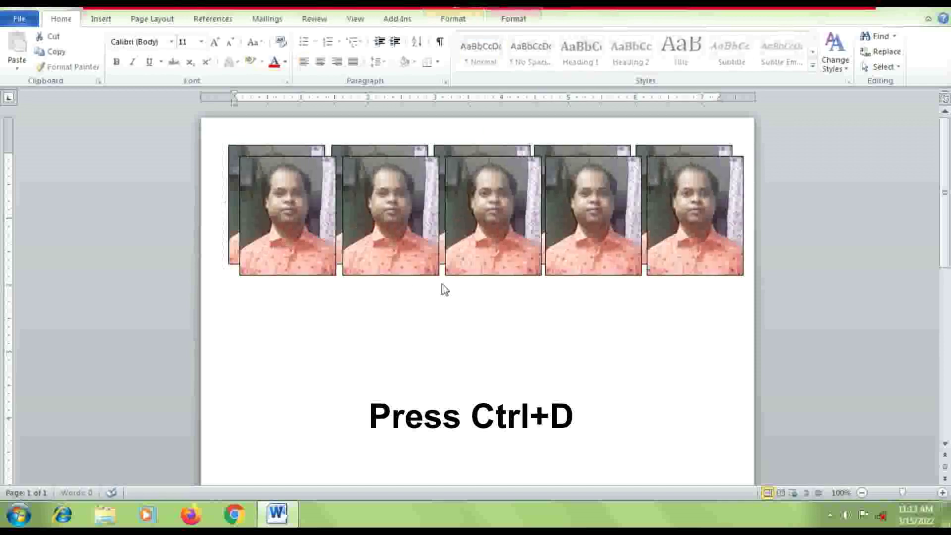
mouse_move(469, 230)
mouse_down()
mouse_move(459, 316)
mouse_move(460, 298)
mouse_move(464, 305)
mouse_up()
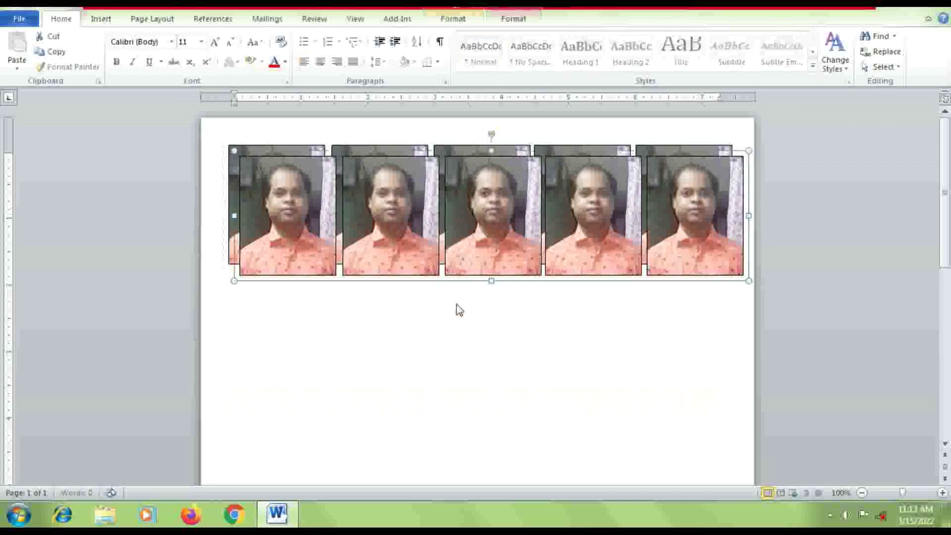
- Duplicate the photo row again and position the new copy under the existing row
scroll(448, 317, down, 7)
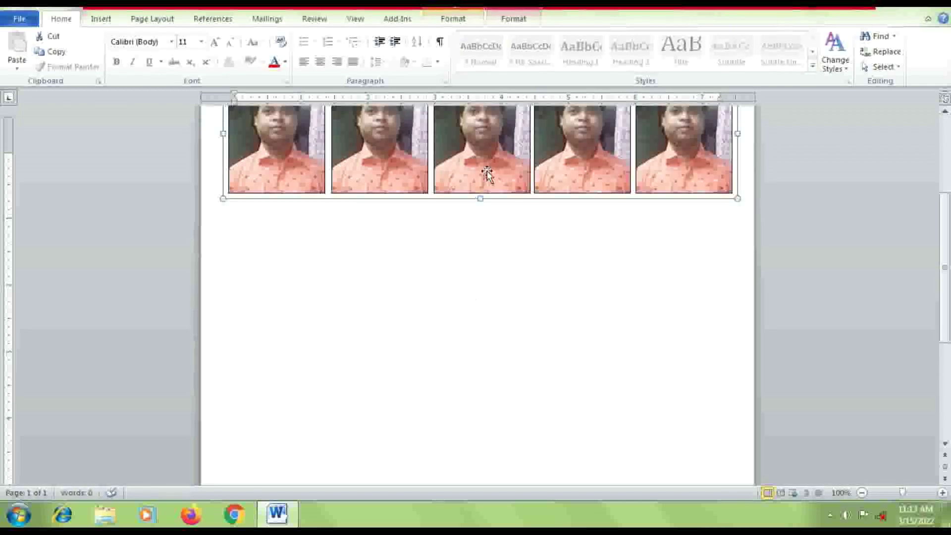
key(ctrl+d)
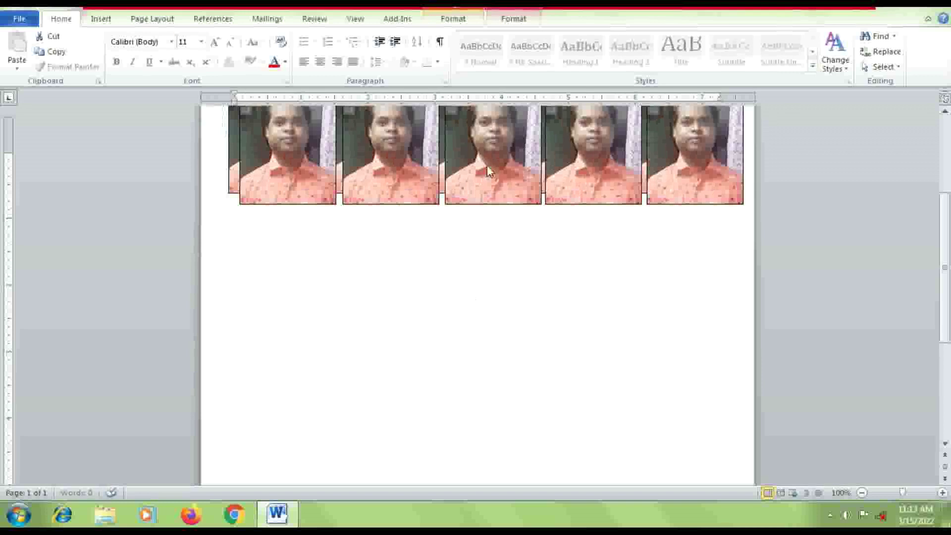
drag(466, 324, 479, 282)
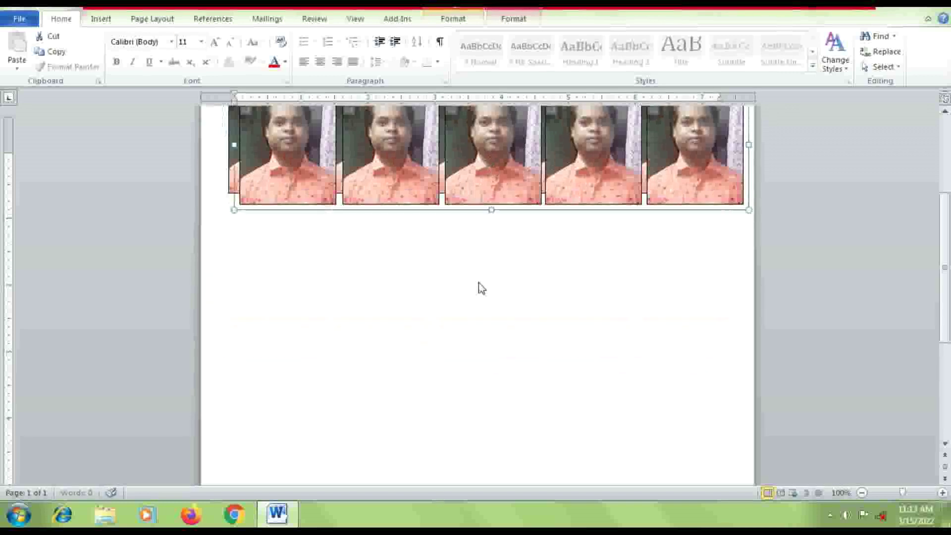
scroll(456, 280, down, 5)
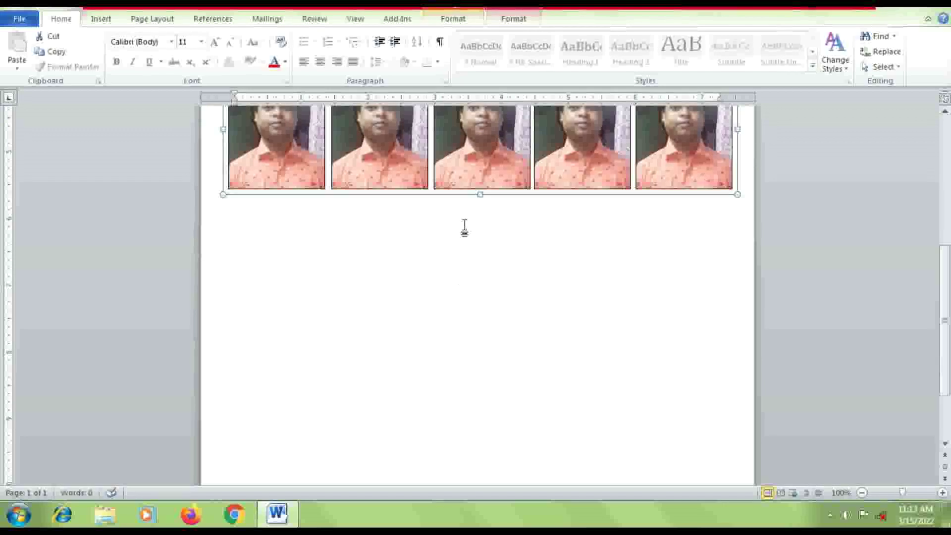
drag(475, 183, 488, 299)
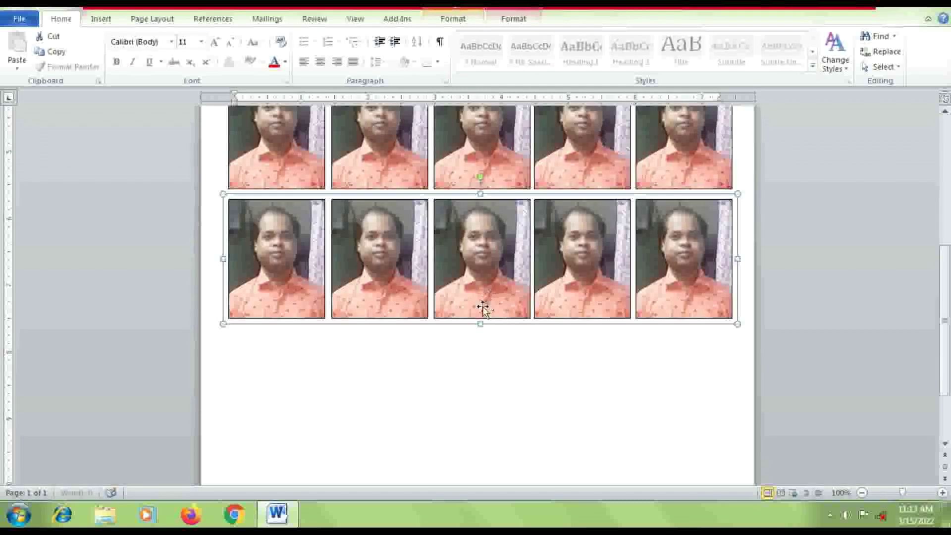
- Drag another copy of the photo row into place as the next row
scroll(465, 309, down, 3)
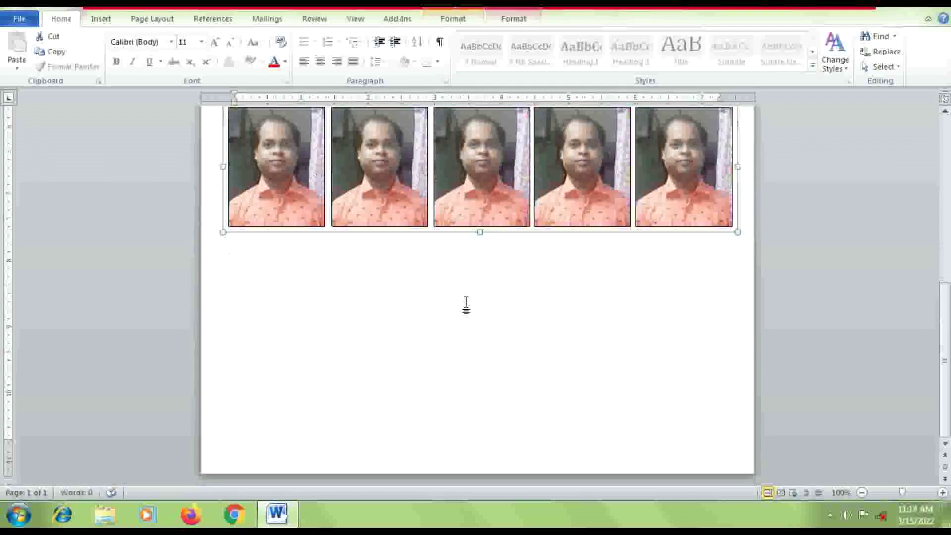
drag(485, 218, 501, 182)
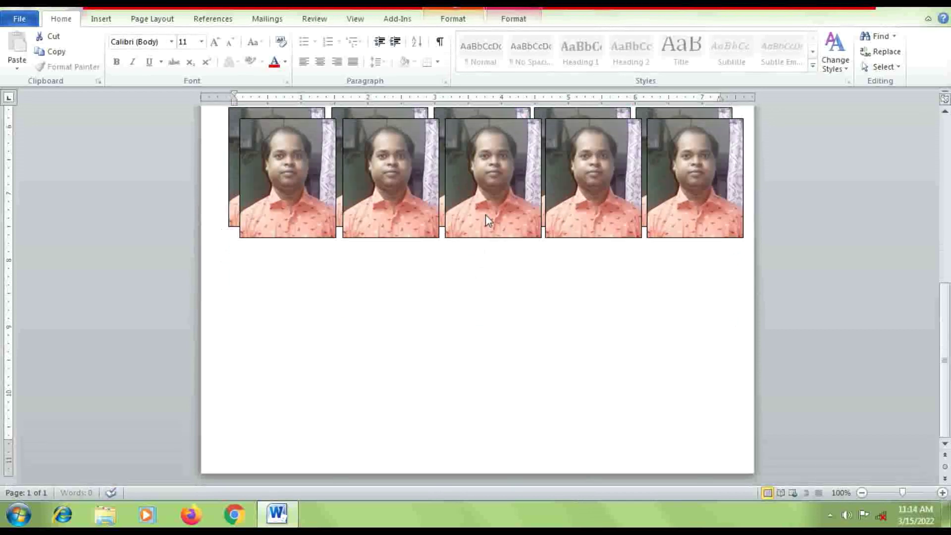
drag(478, 289, 490, 296)
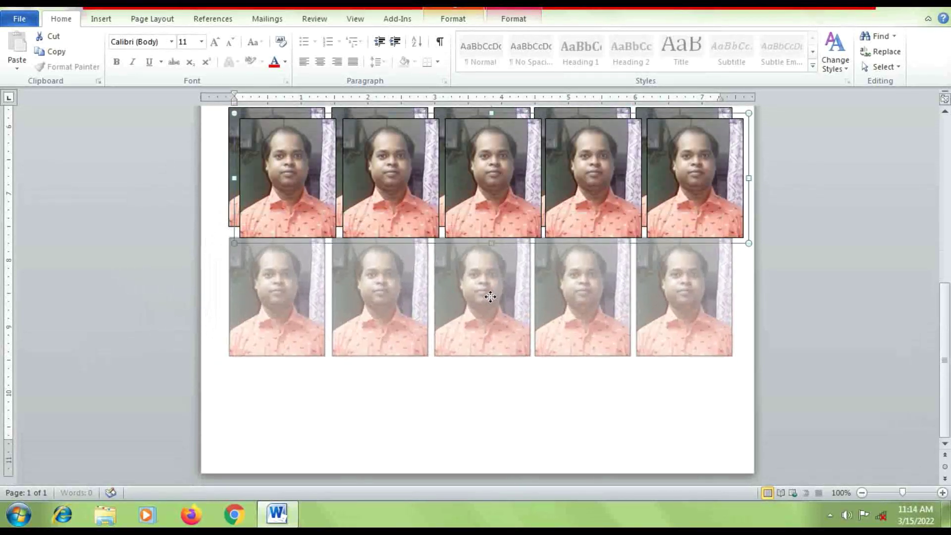
drag(485, 295, 493, 298)
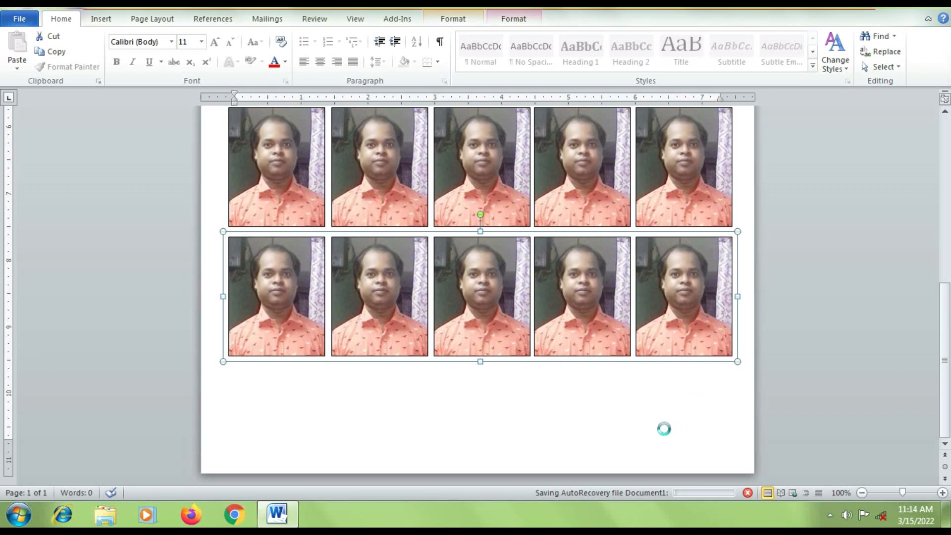
- Paste one more row of five photos onto the page
key(ctrl+v)
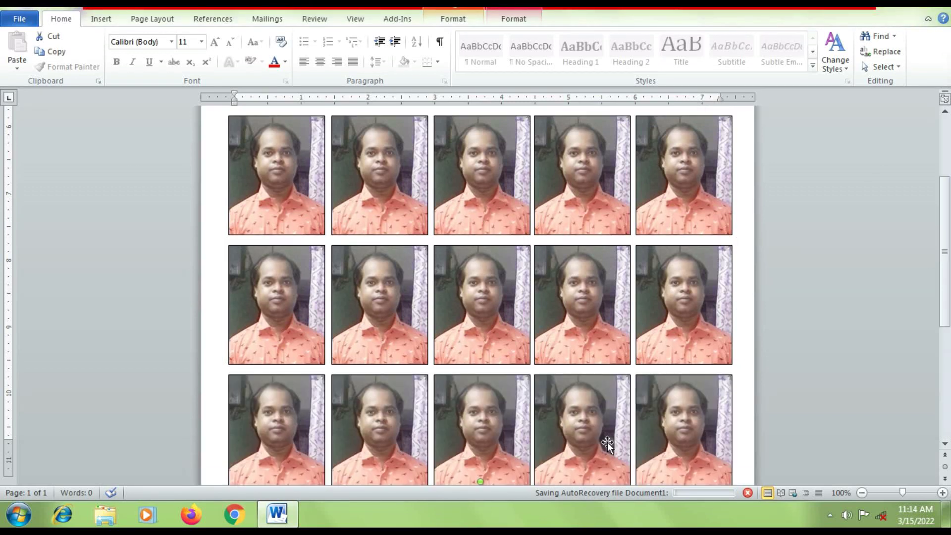
scroll(480, 228, up, 10)
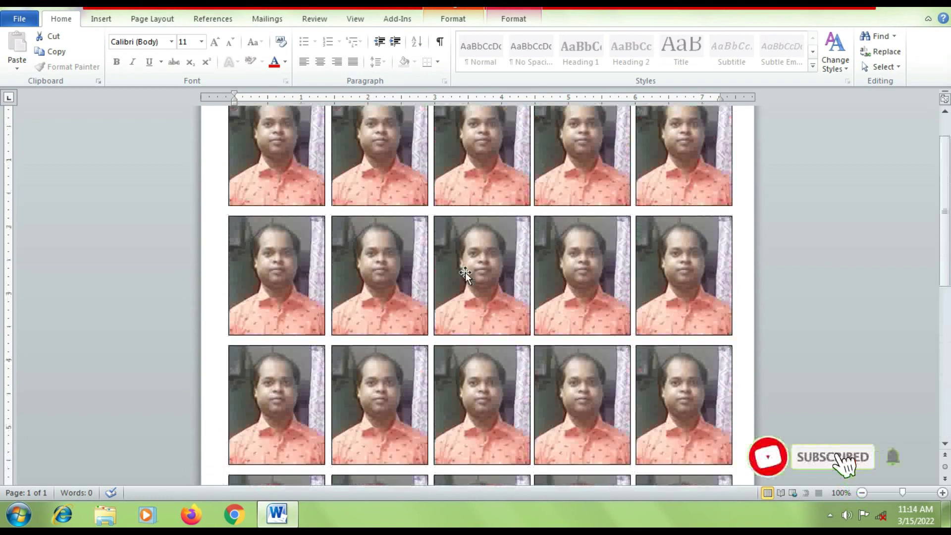
scroll(465, 271, down, 3)
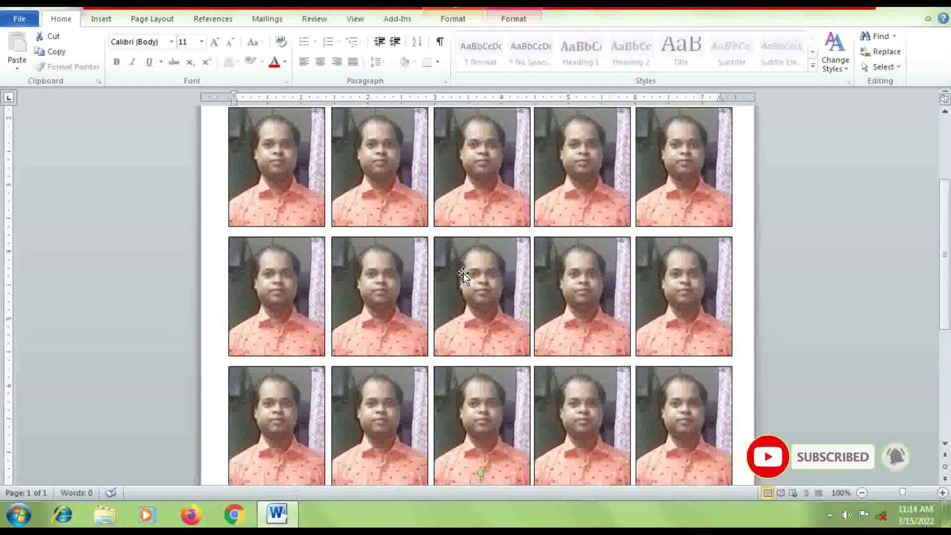
scroll(463, 276, up, 3)
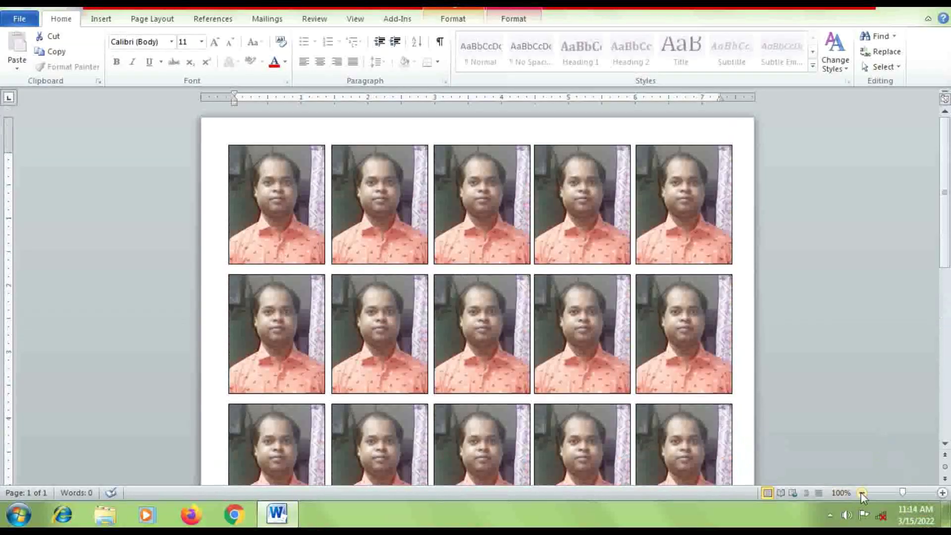
- Zoom out step by step until all five rows of photos are visible
click(861, 492)
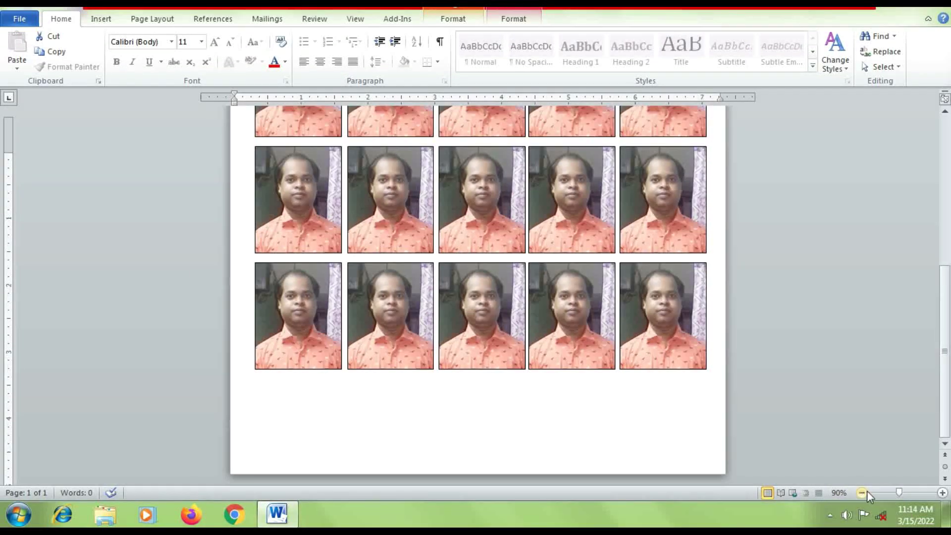
click(862, 493)
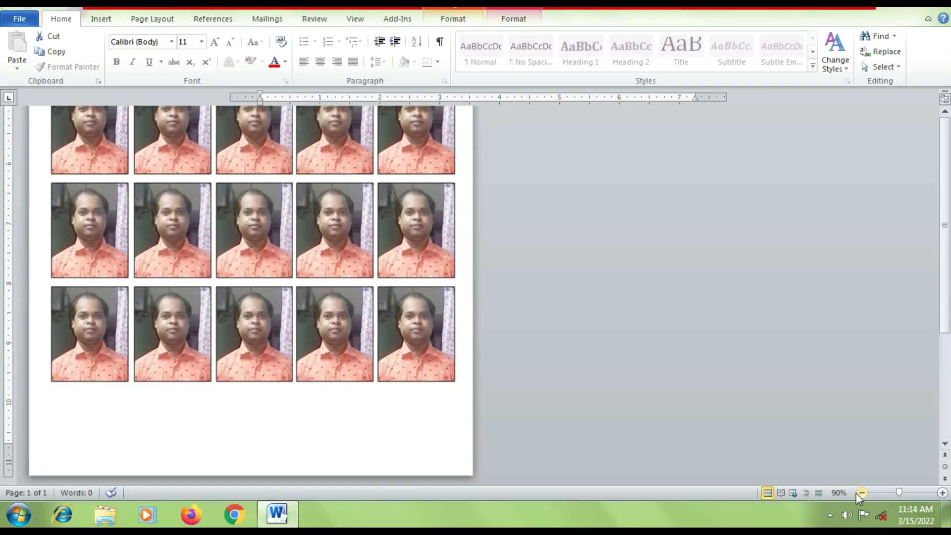
click(861, 493)
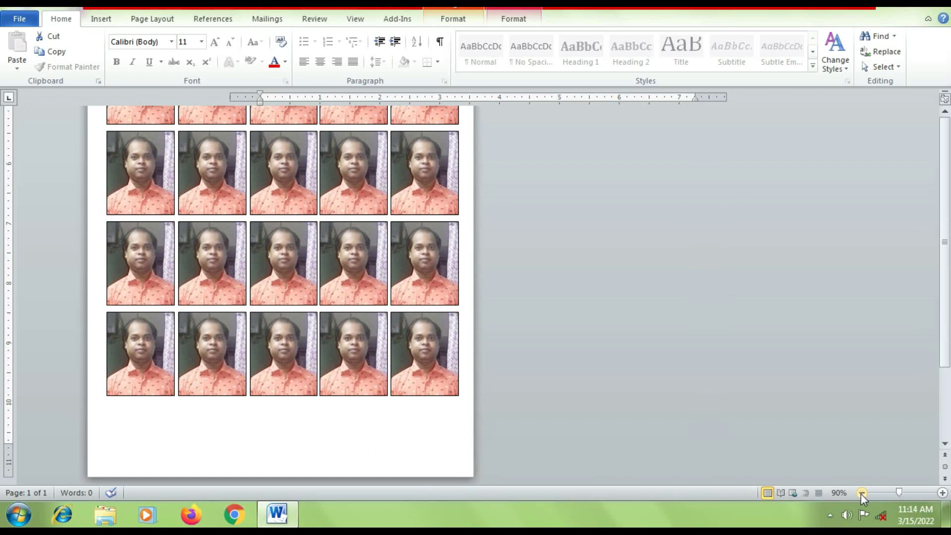
click(861, 493)
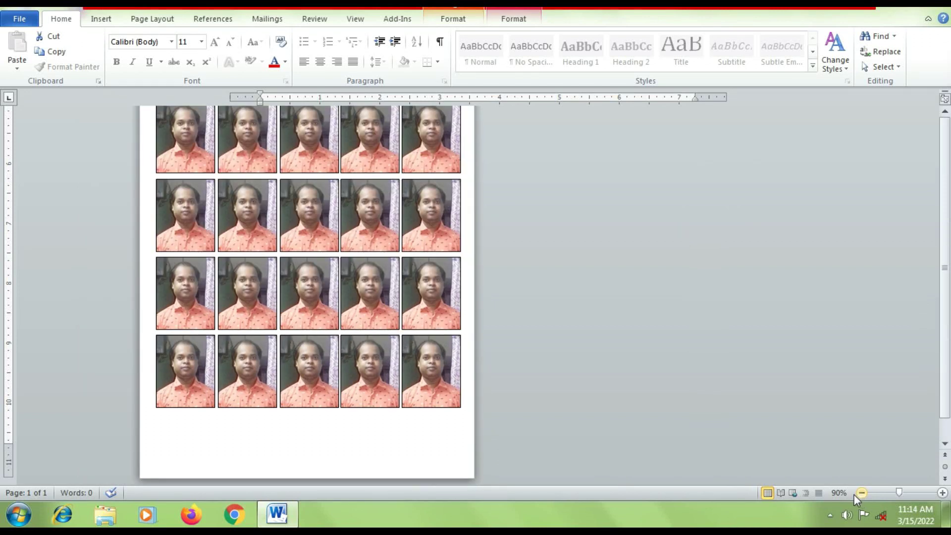
click(861, 494)
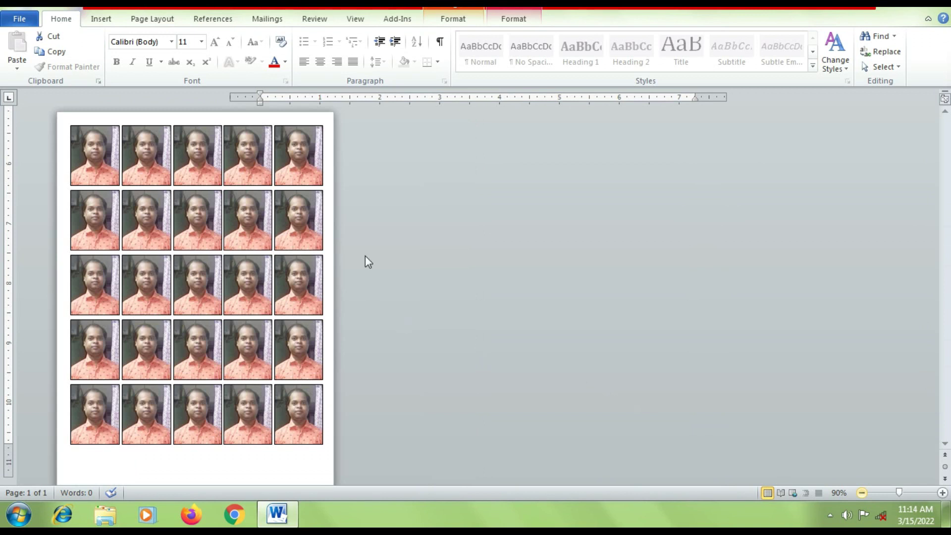
- Zoom out to a small whole-page view and deselect the pictures
ctrl+scroll(428, 276, down, 2)
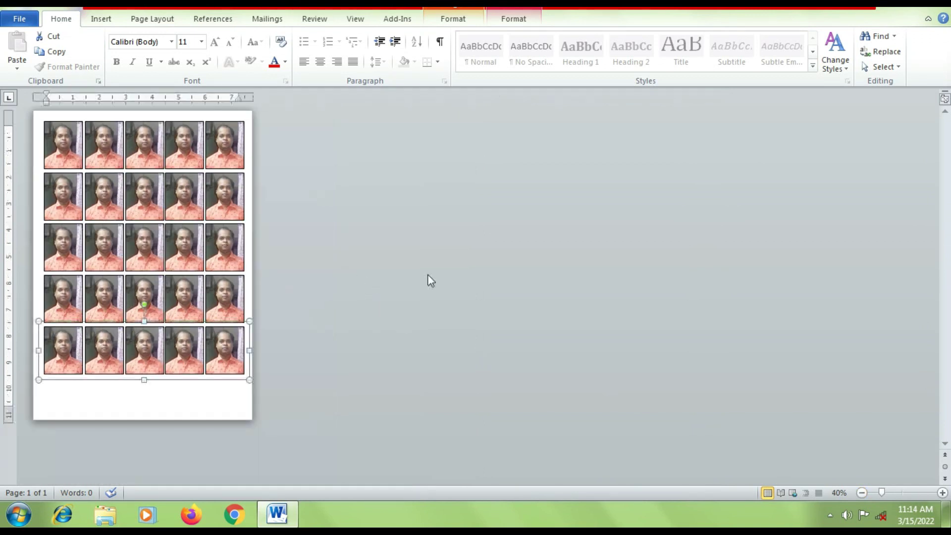
click(303, 337)
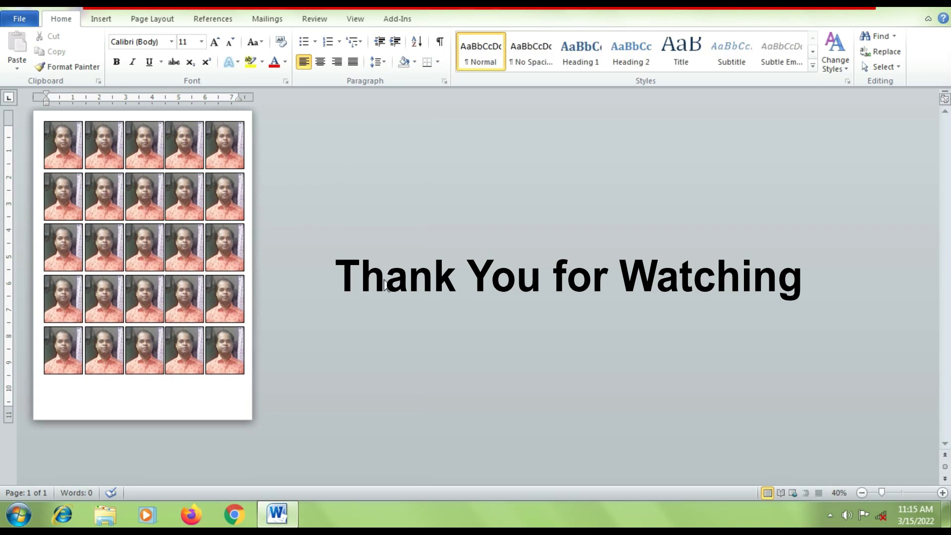